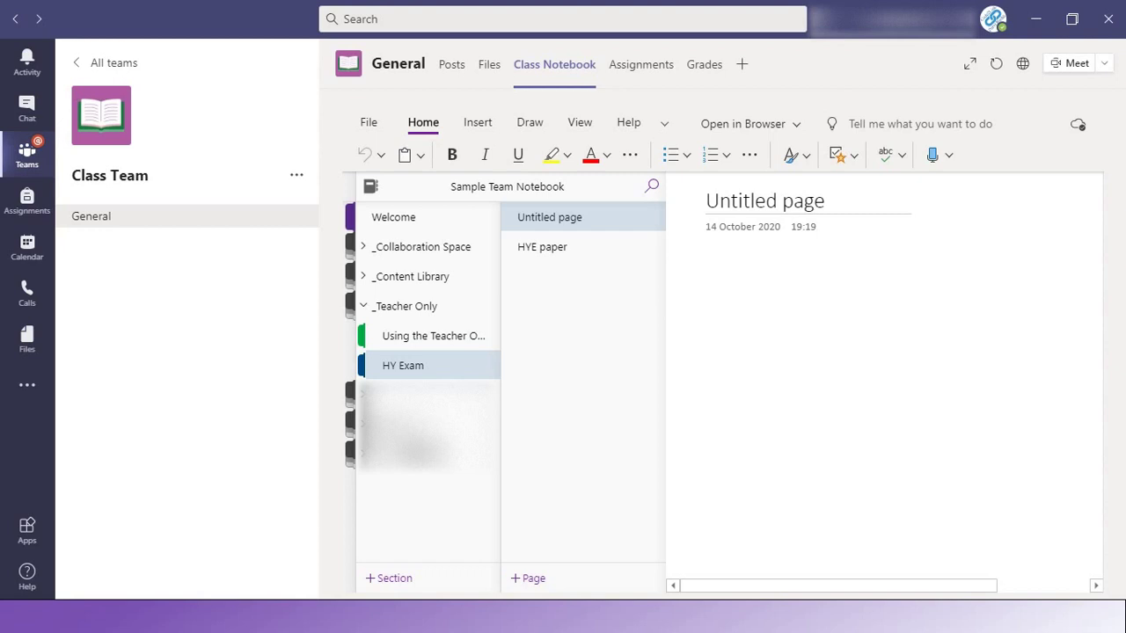
# Open the HY Exam section's HYE paper page, which holds the embedded Computer Science Word file
pyautogui.click(525, 253)
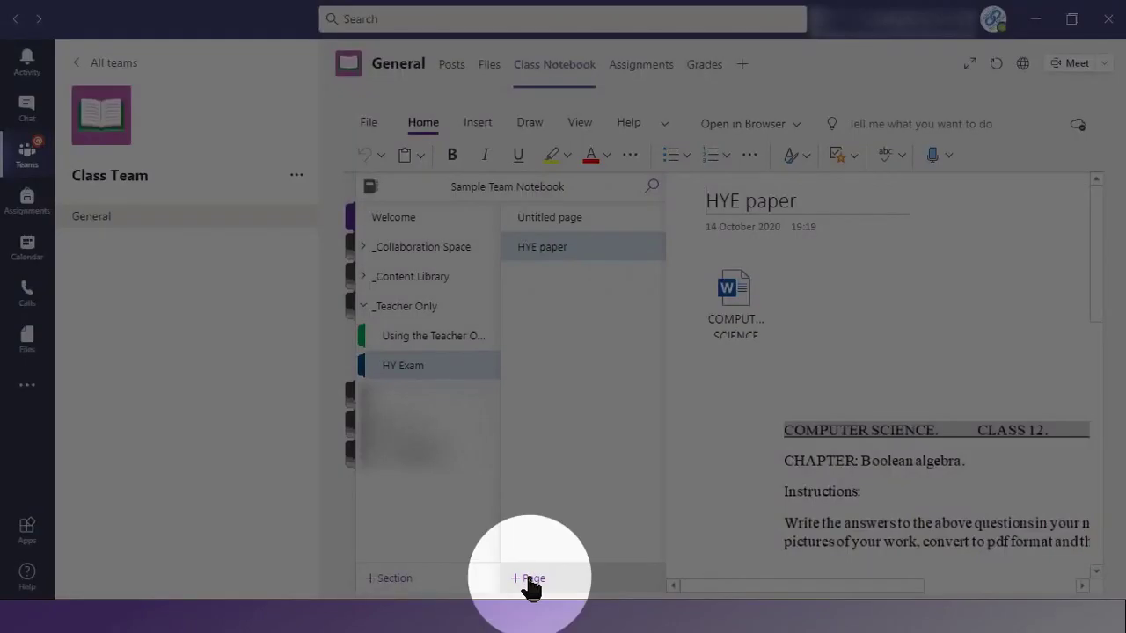
# Add a page titled 'Answers to HYE paper' to the HY Exam section and select it
pyautogui.click(530, 579)
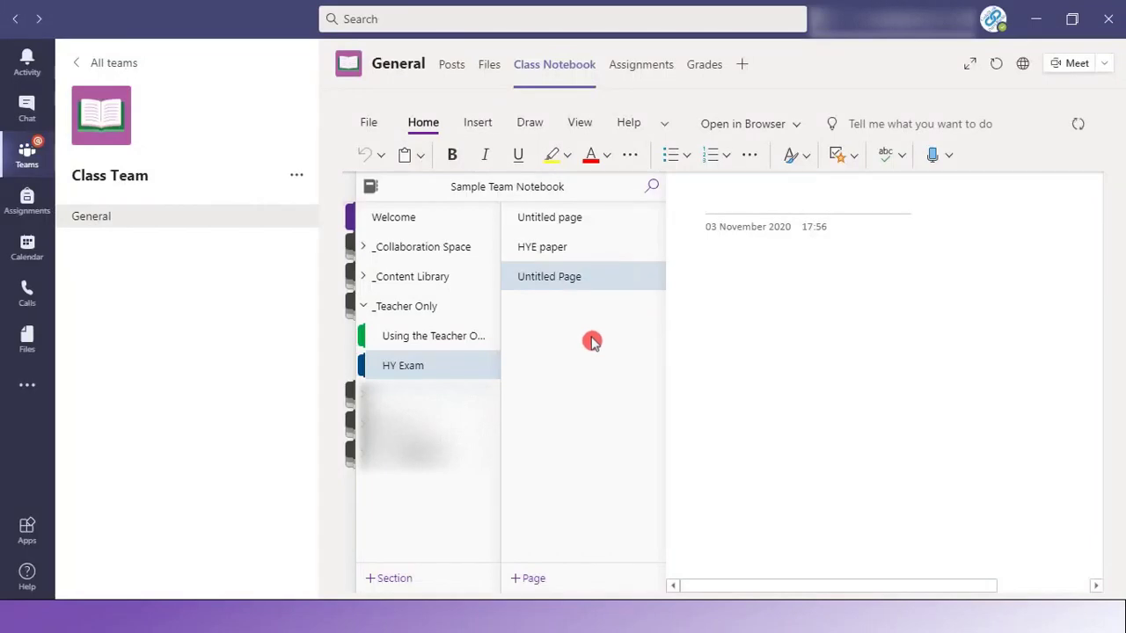
pyautogui.write('Answers ')
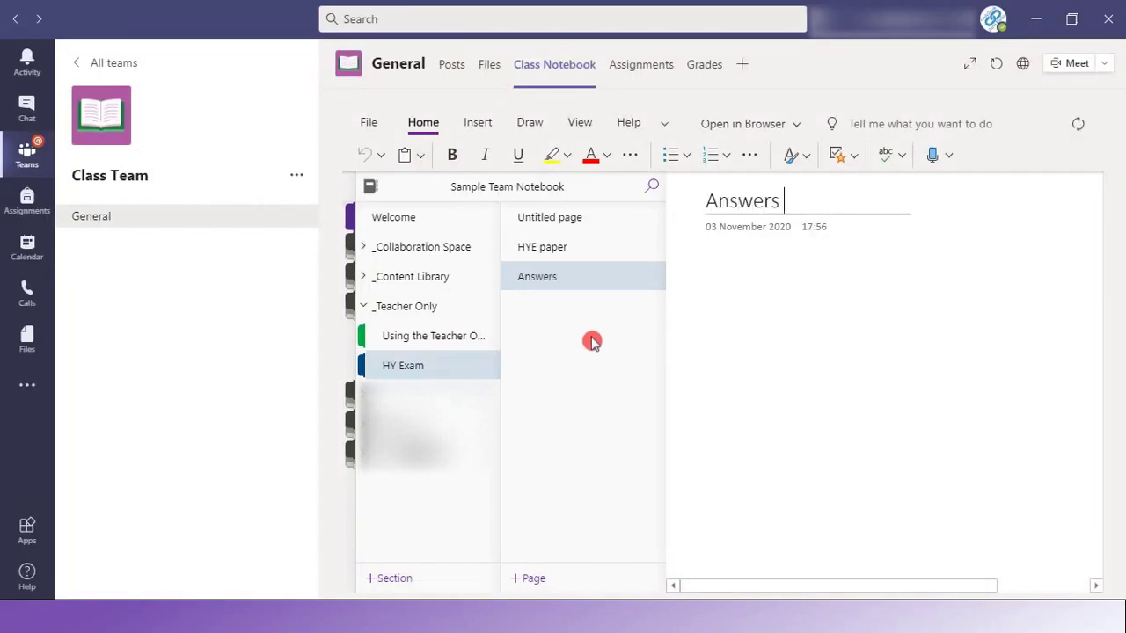
pyautogui.write('to HYE p')
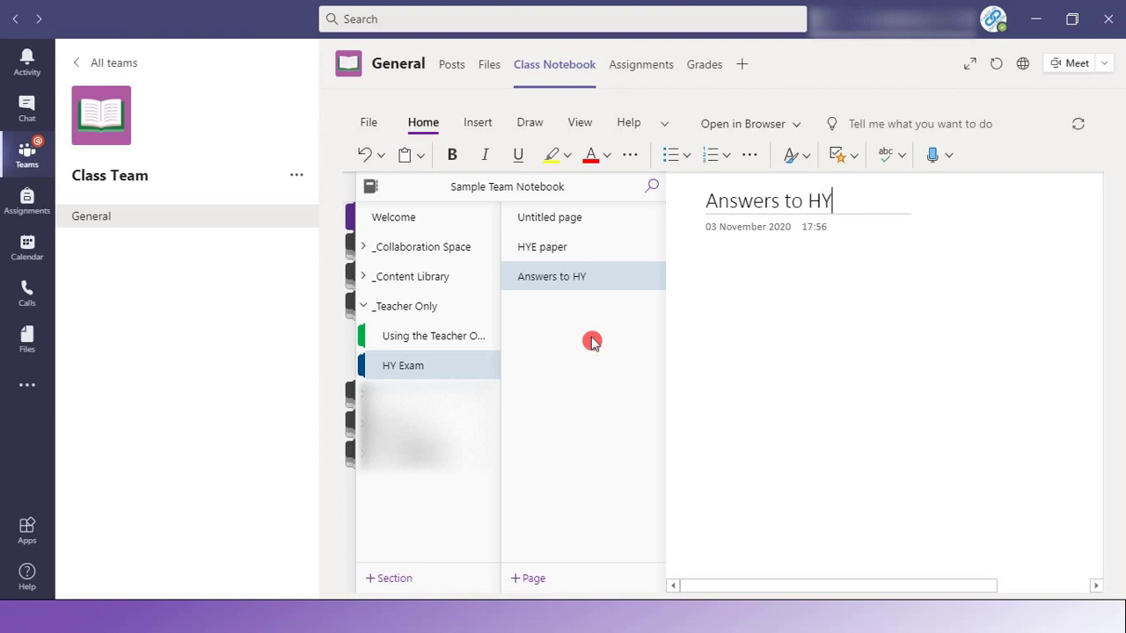
pyautogui.write('aper')
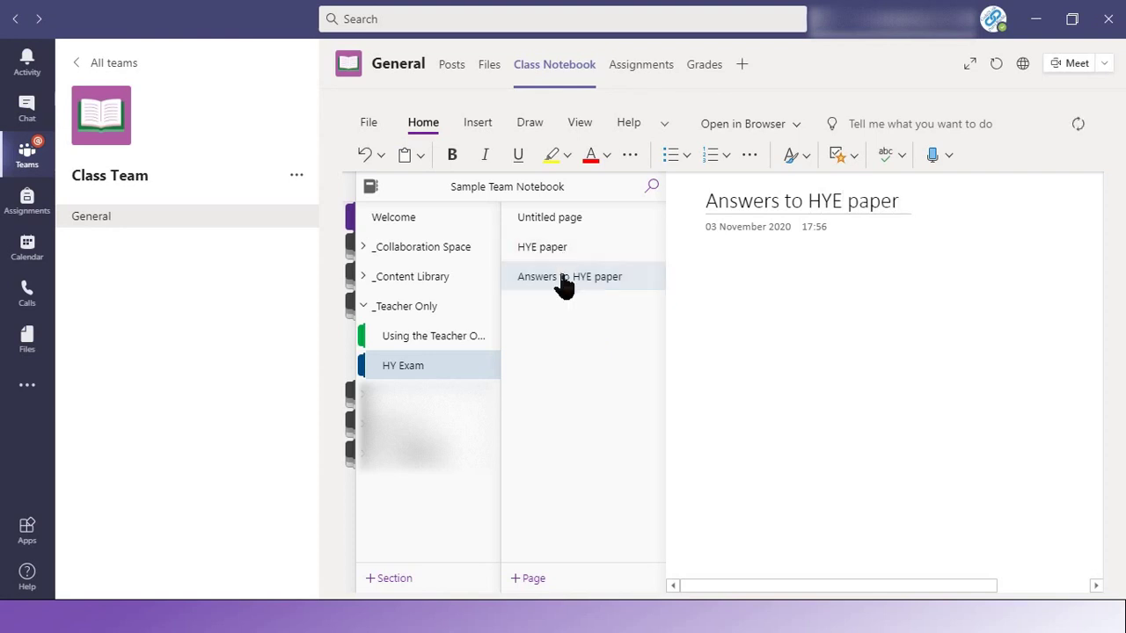
pyautogui.click(563, 281)
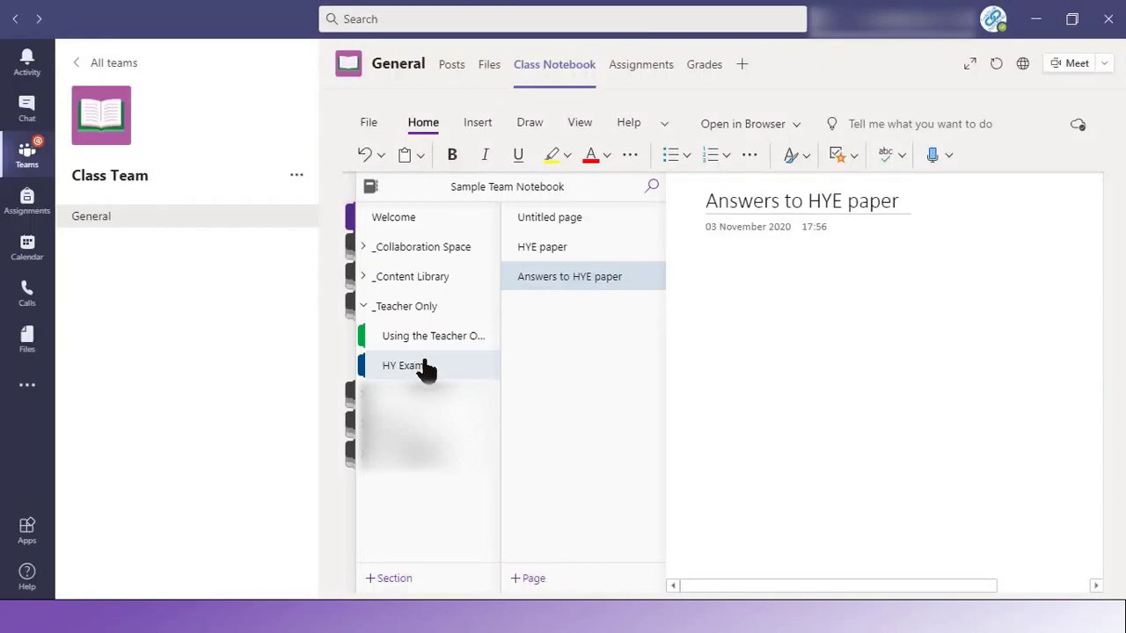
pyautogui.click(535, 356)
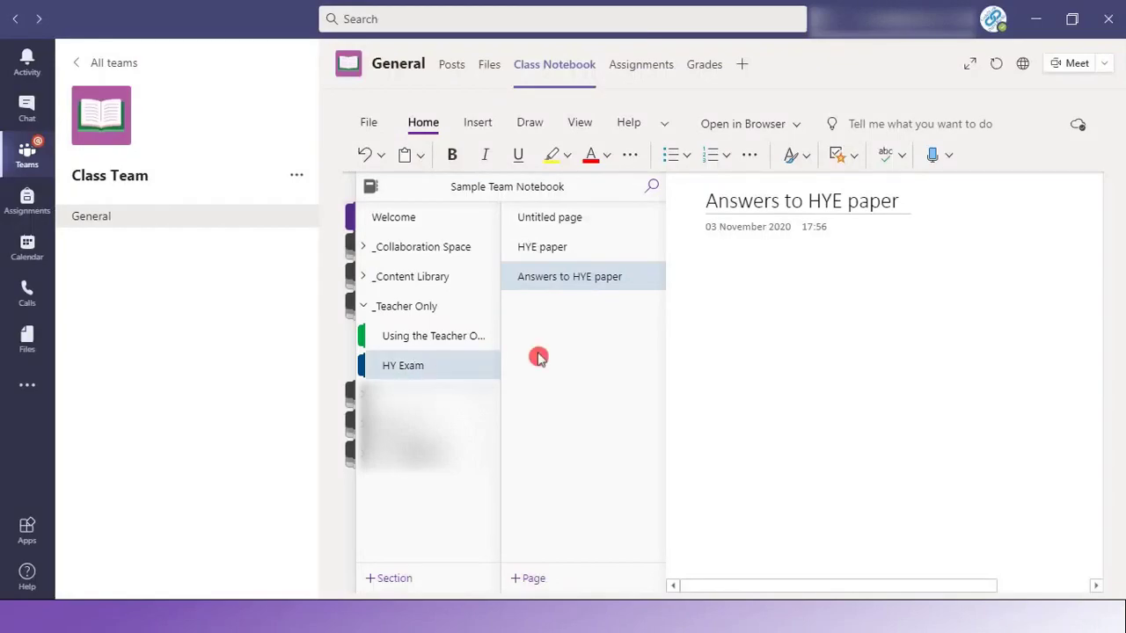
# Start a new regular assignment from the class's Assignments tab
pyautogui.click(582, 275)
pyautogui.click(643, 70)
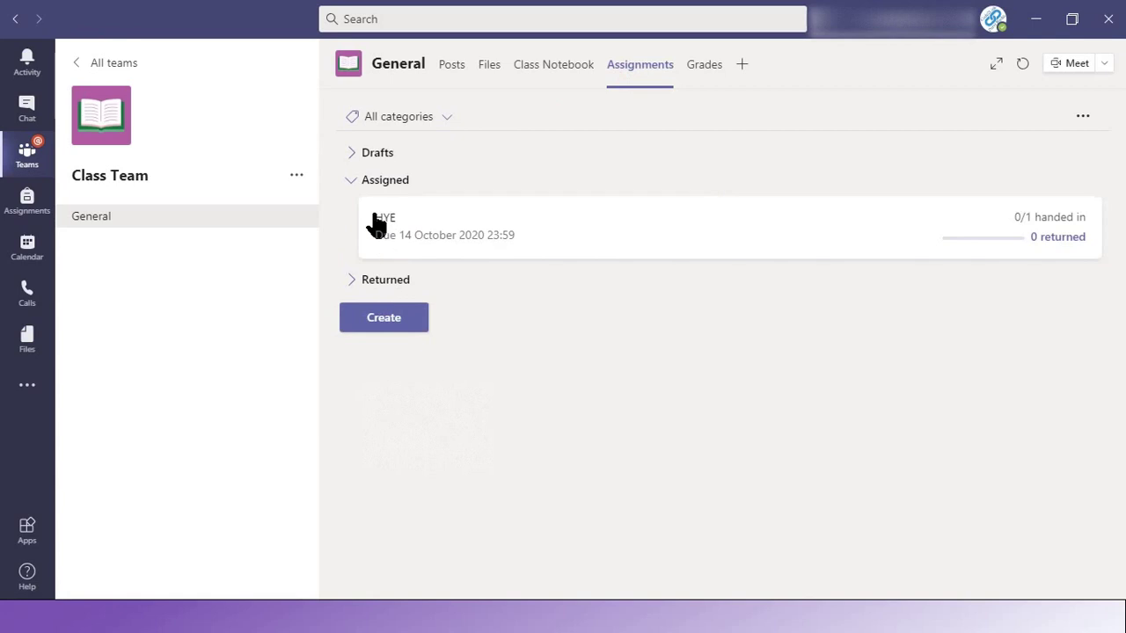
pyautogui.click(402, 324)
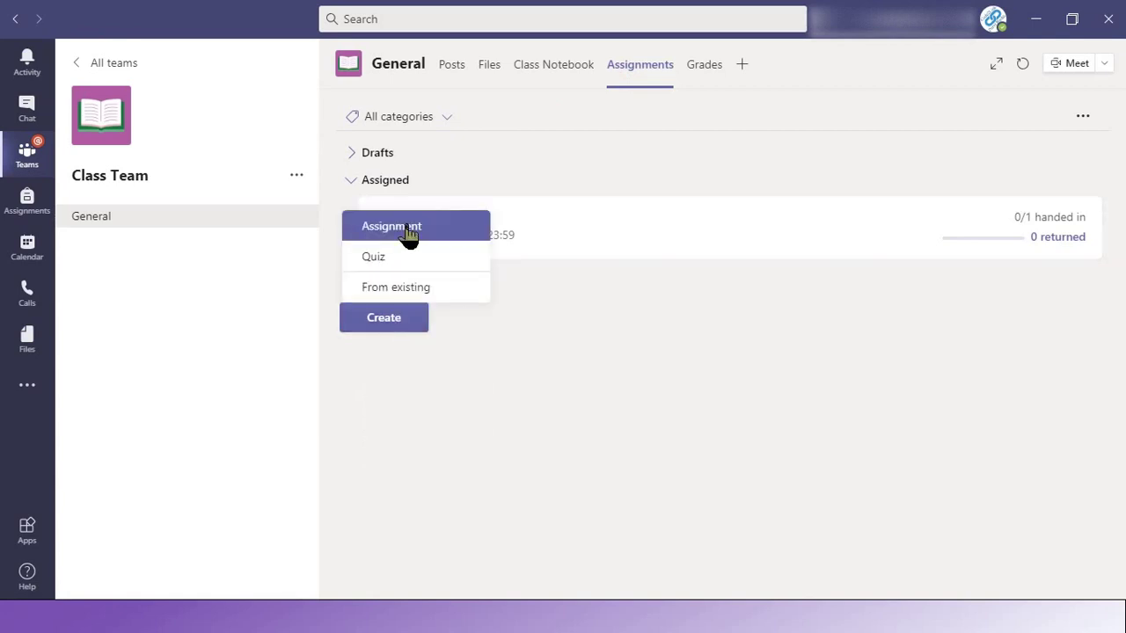
pyautogui.click(408, 229)
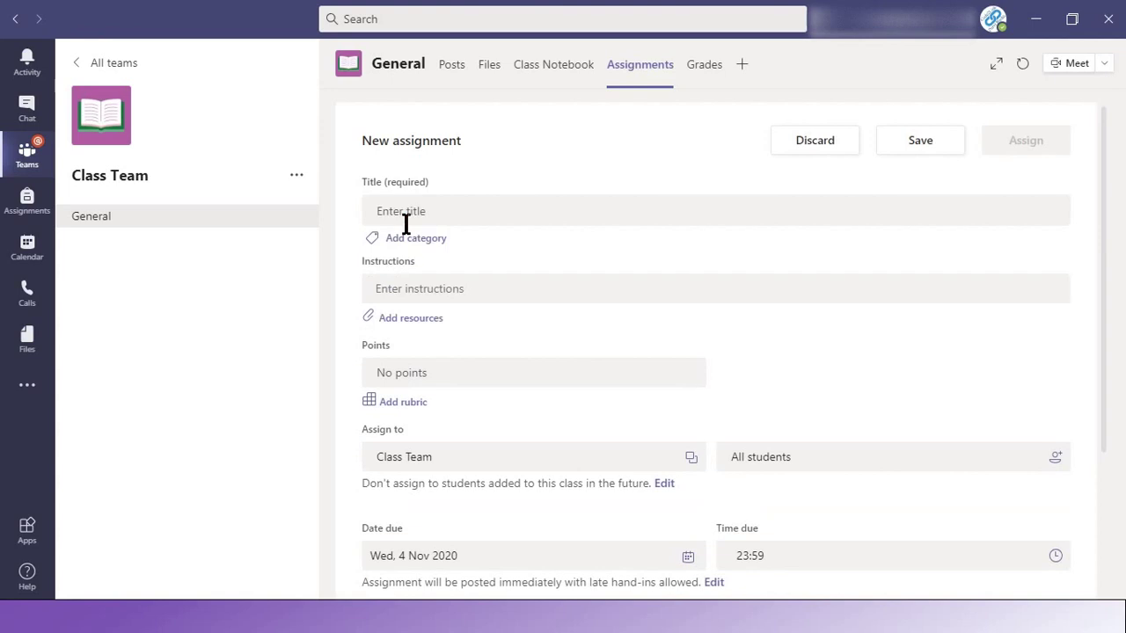
# Title the assignment 'Answers' and fill in its instructions
pyautogui.click(413, 216)
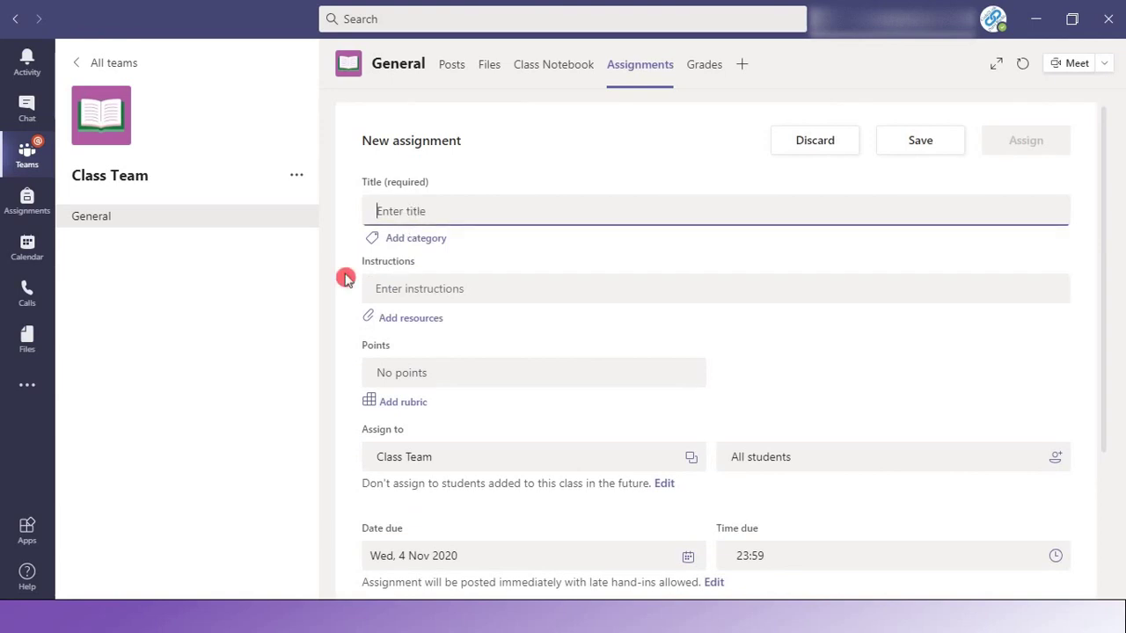
pyautogui.write('Answers')
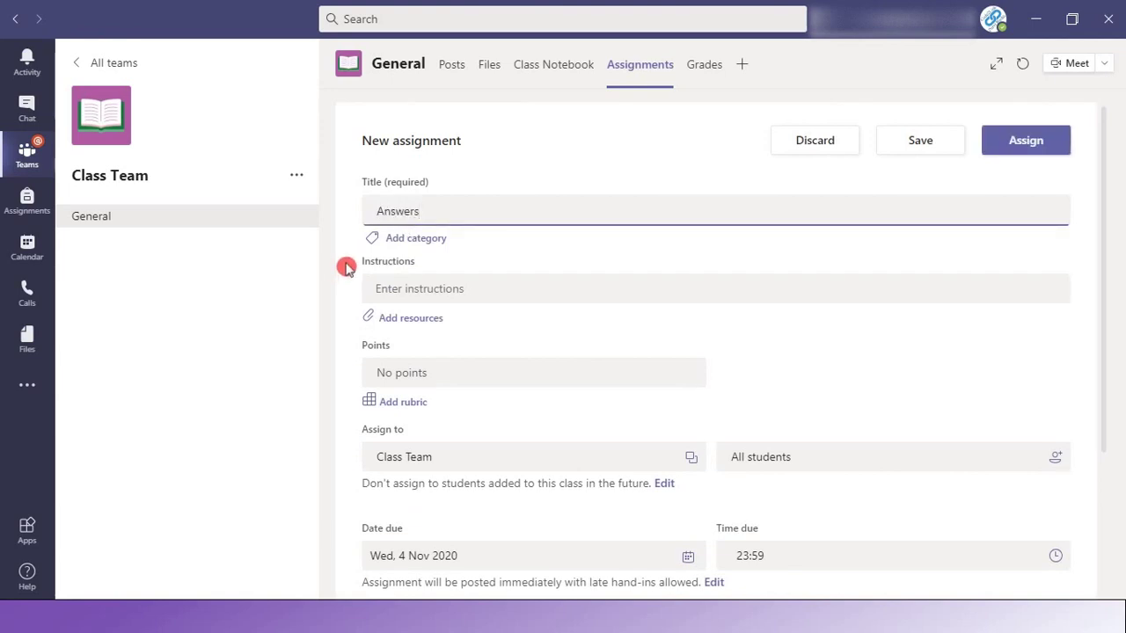
pyautogui.click(525, 290)
pyautogui.write('asdfsdfs')
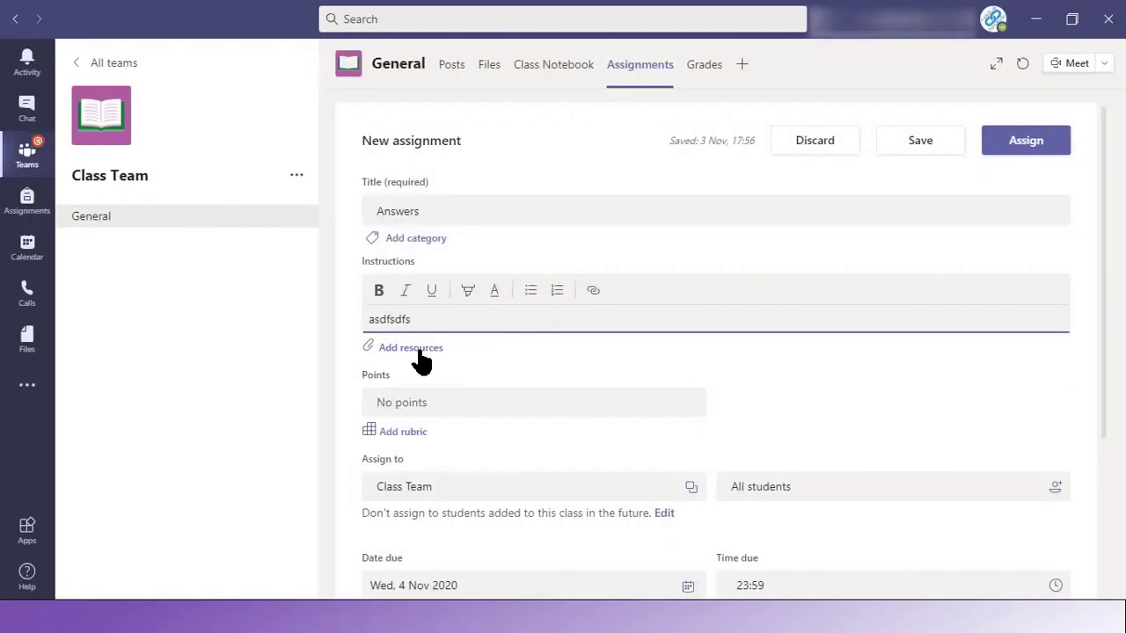
pyautogui.click(420, 361)
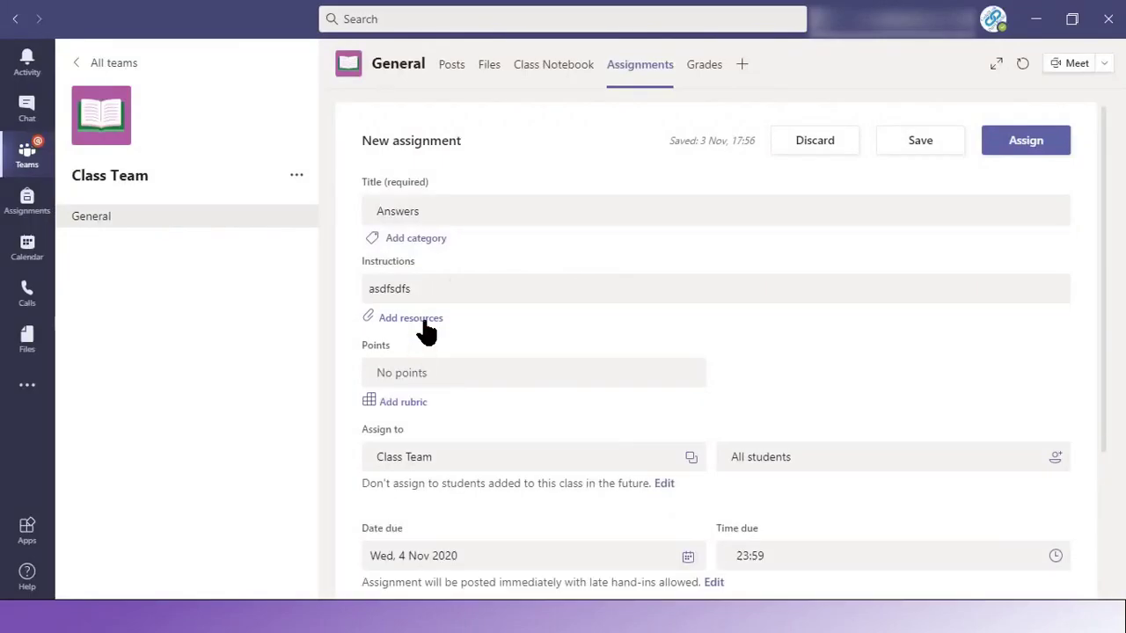
pyautogui.click(424, 321)
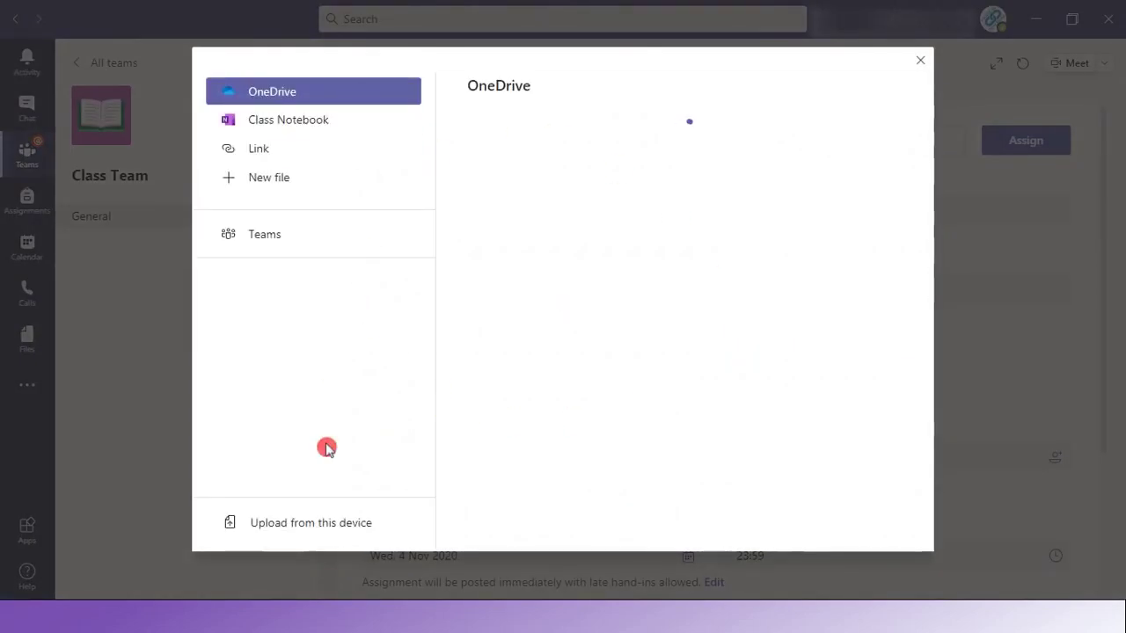
# Attach the _Teacher Only > HY Exam page 'Answers to HYE paper', copied to students' HY exam section
pyautogui.click(379, 128)
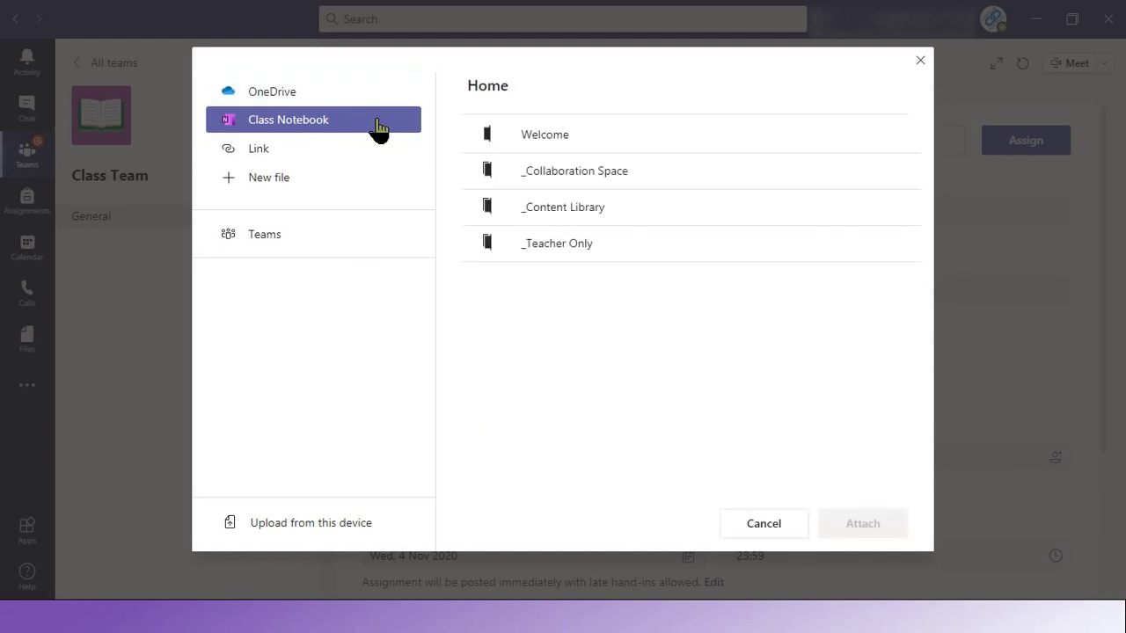
pyautogui.click(592, 251)
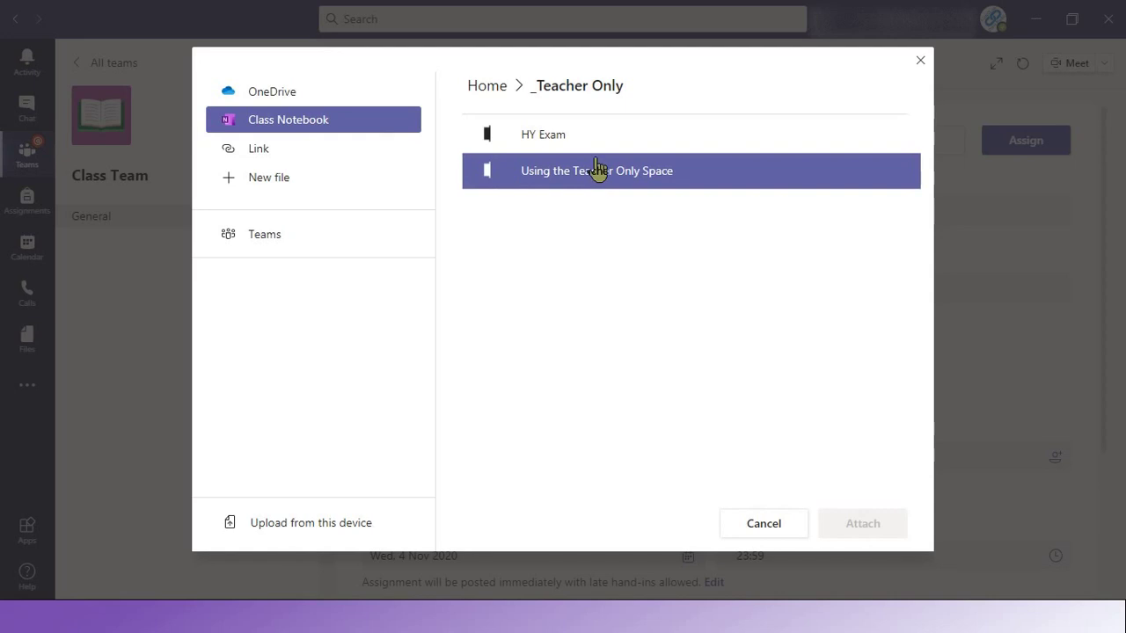
pyautogui.click(603, 136)
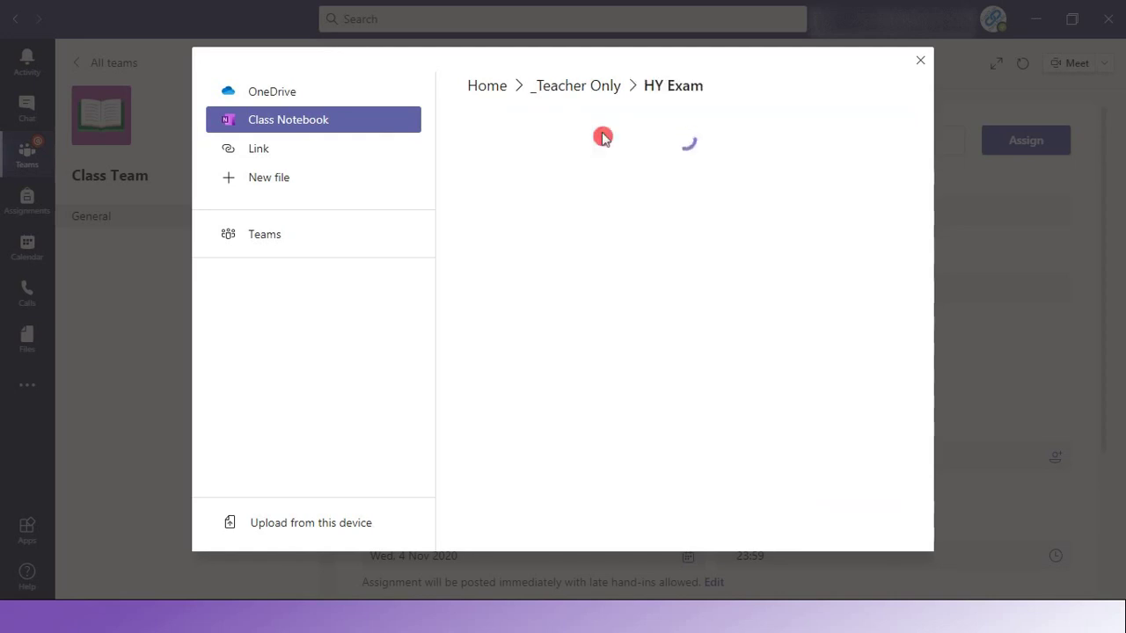
pyautogui.click(604, 142)
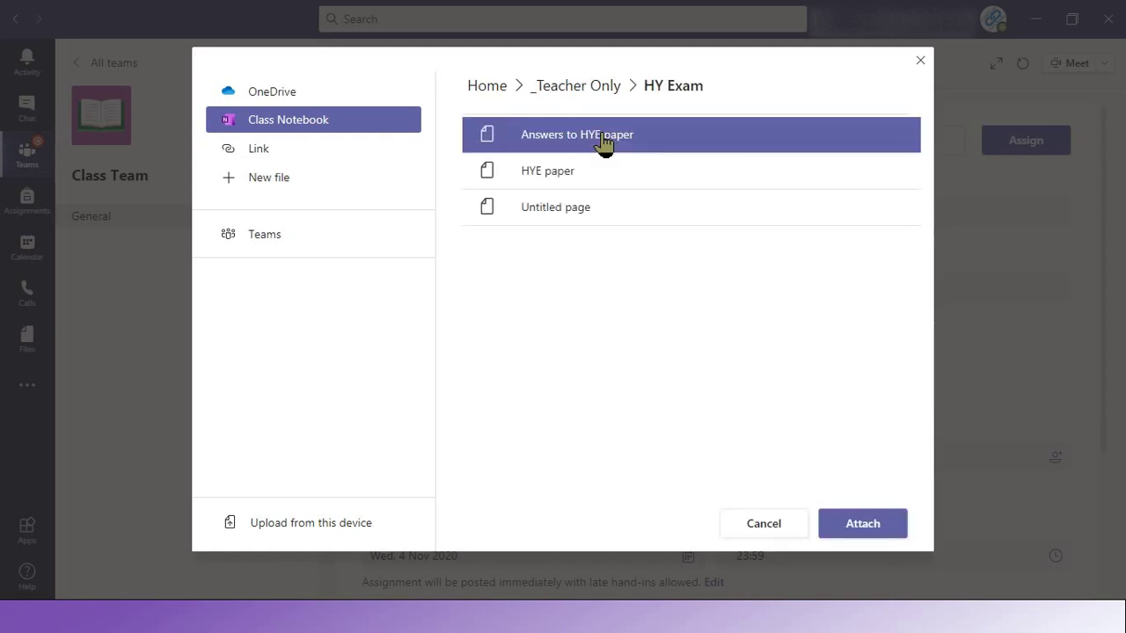
pyautogui.click(858, 529)
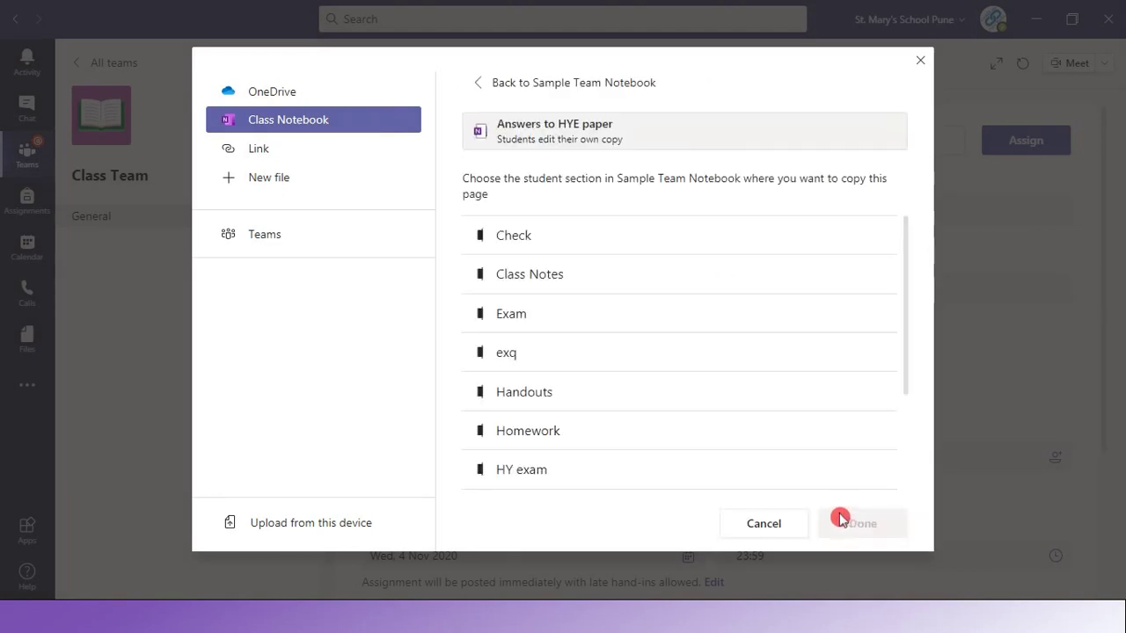
pyautogui.click(672, 367)
pyautogui.scroll(-2, 669, 377)
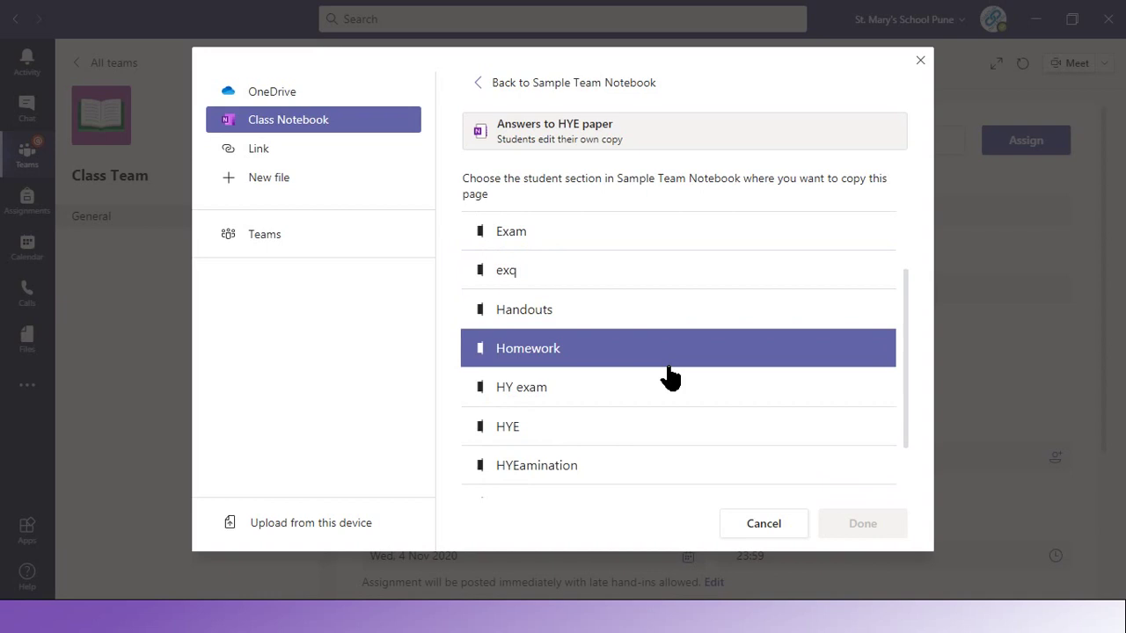
pyautogui.click(649, 395)
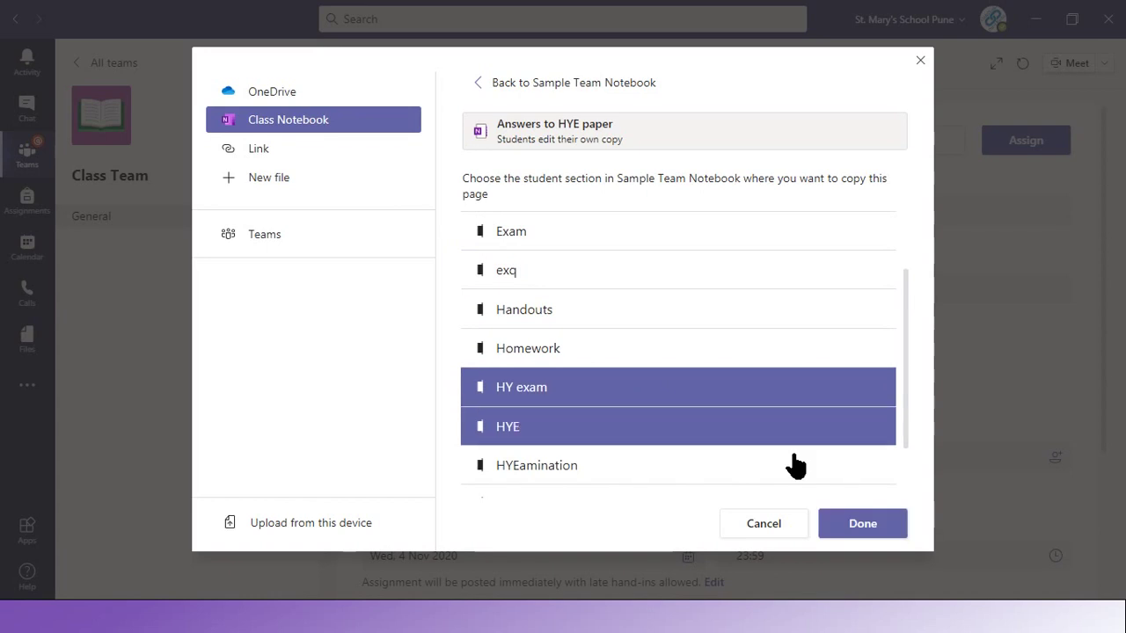
pyautogui.click(862, 527)
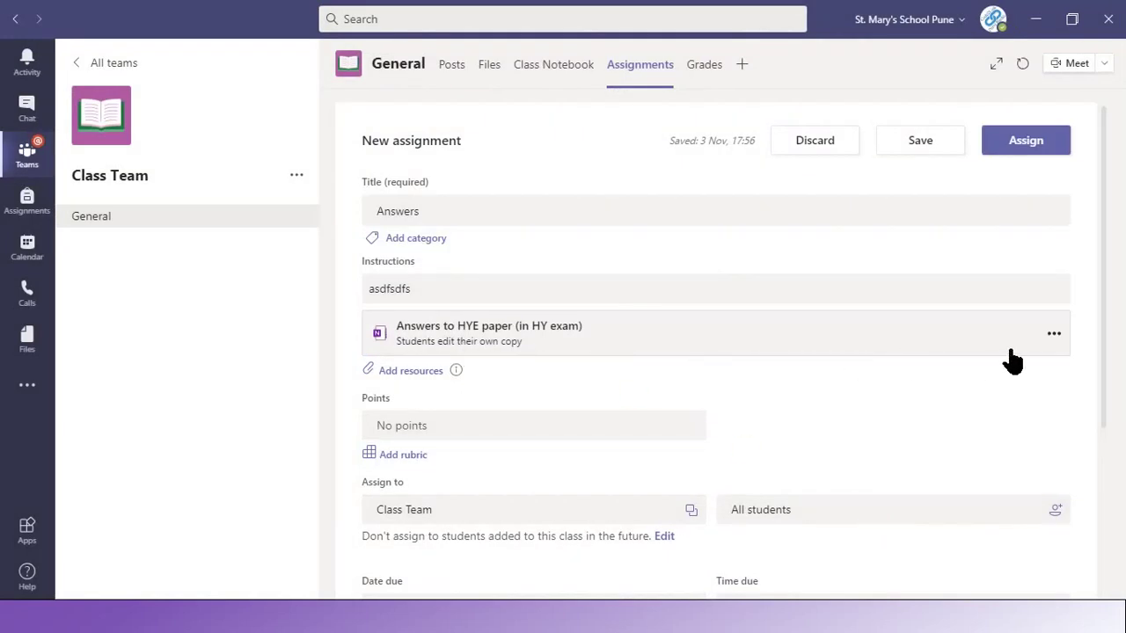
# Assign the Answers draft to a single student, leaving the 4 Nov 2020 due date unchanged
pyautogui.scroll(-1, 466, 413)
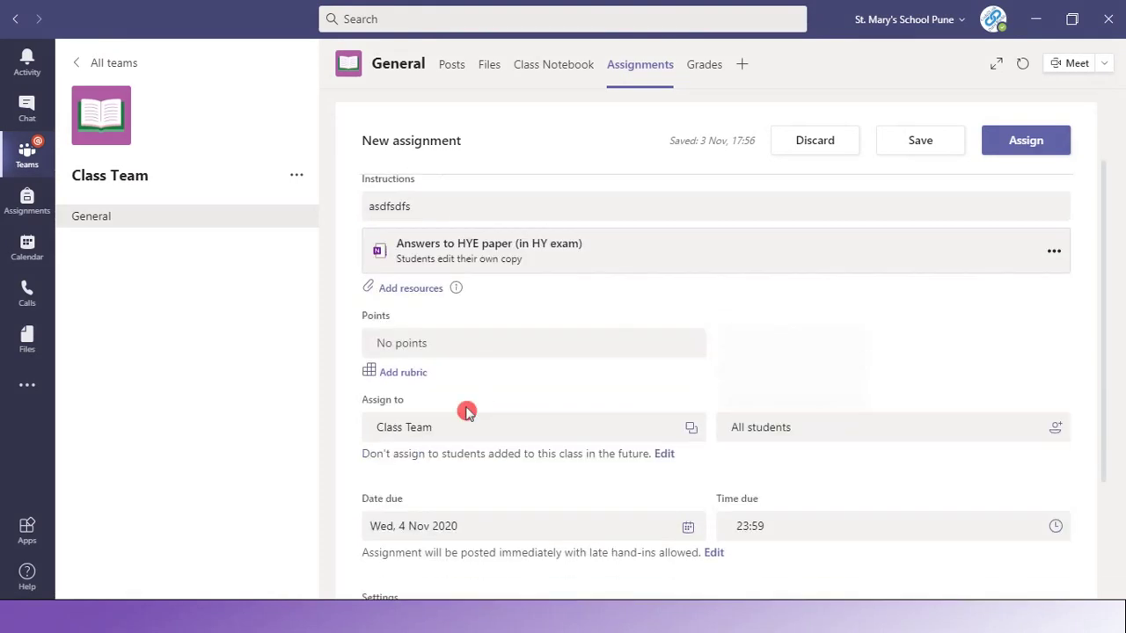
pyautogui.click(1051, 431)
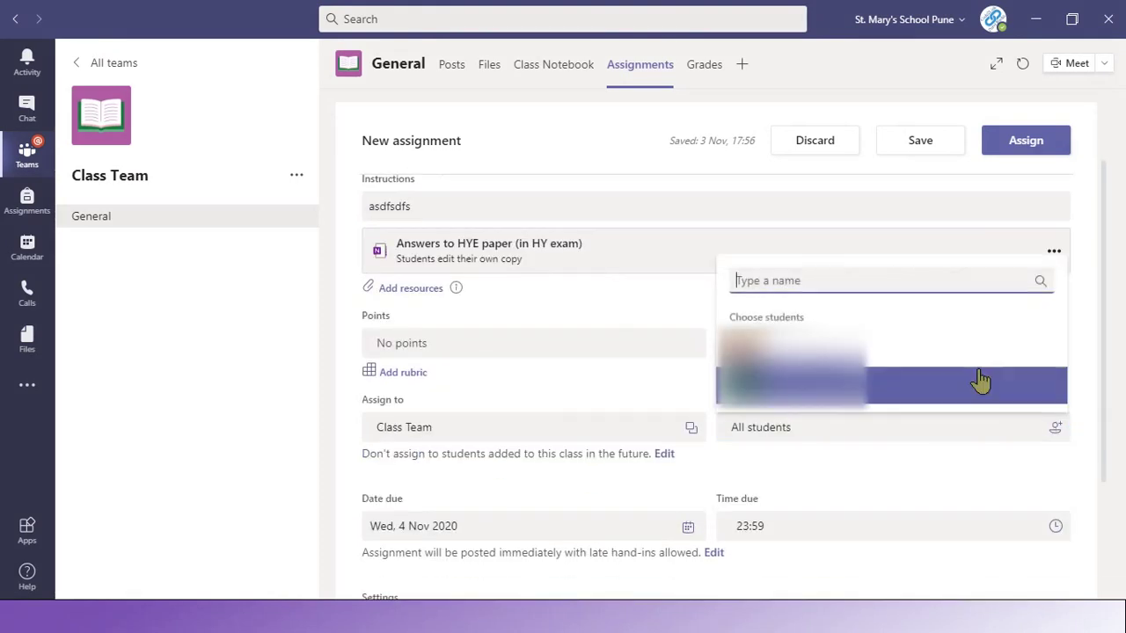
pyautogui.click(981, 381)
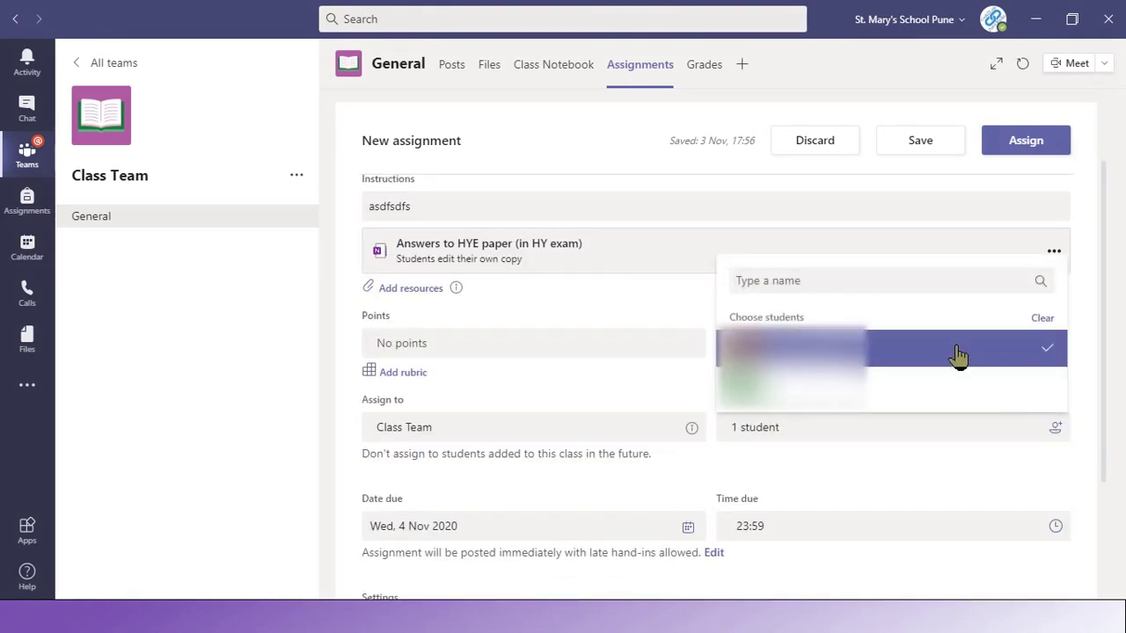
pyautogui.click(674, 329)
pyautogui.scroll(-1, 840, 457)
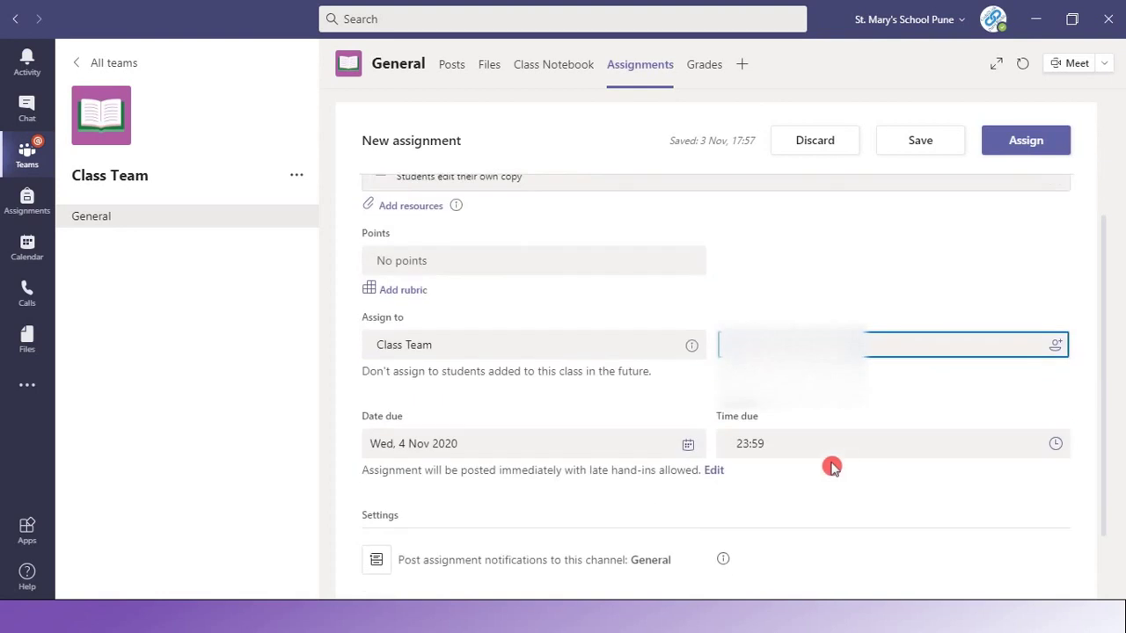
pyautogui.click(688, 449)
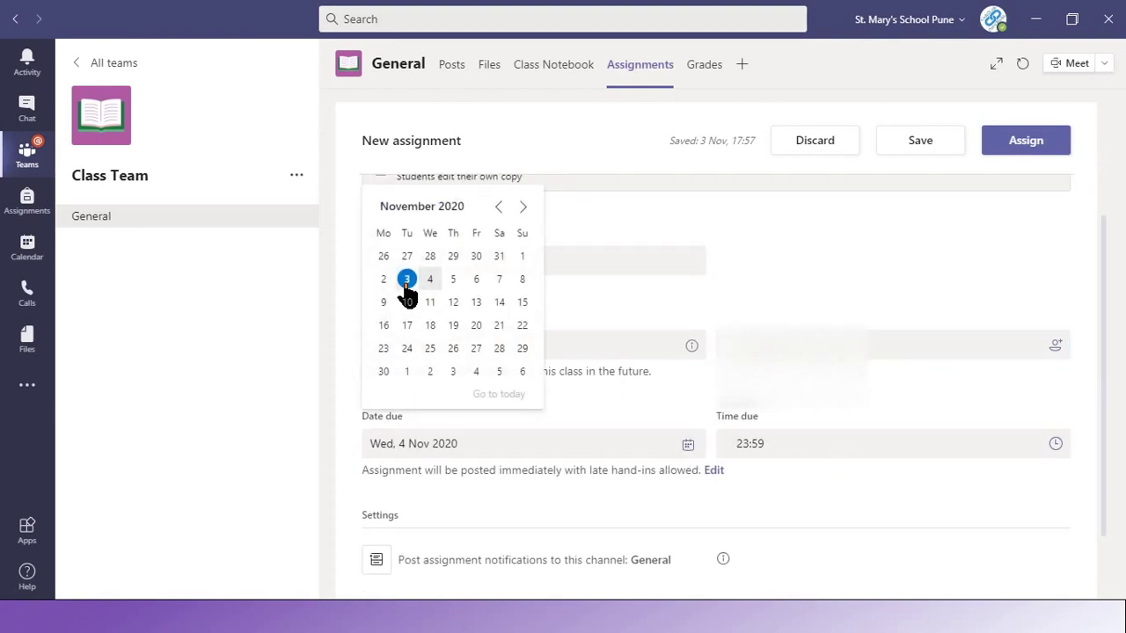
pyautogui.click(749, 492)
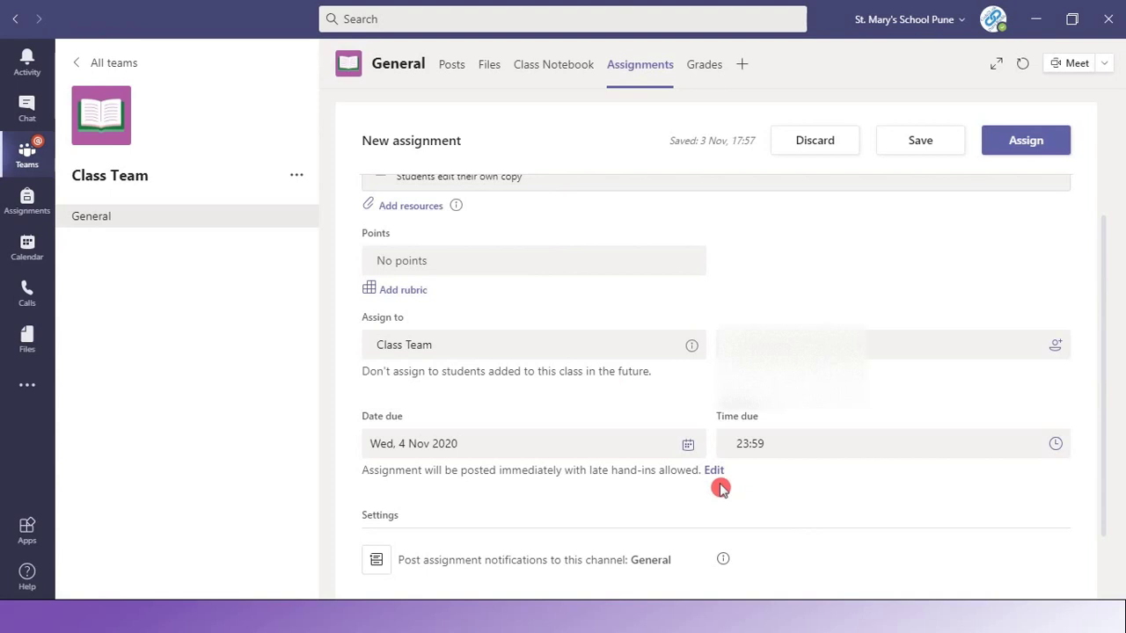
# Schedule the assignment to post on 3 November 2020 at 17:59
pyautogui.click(716, 482)
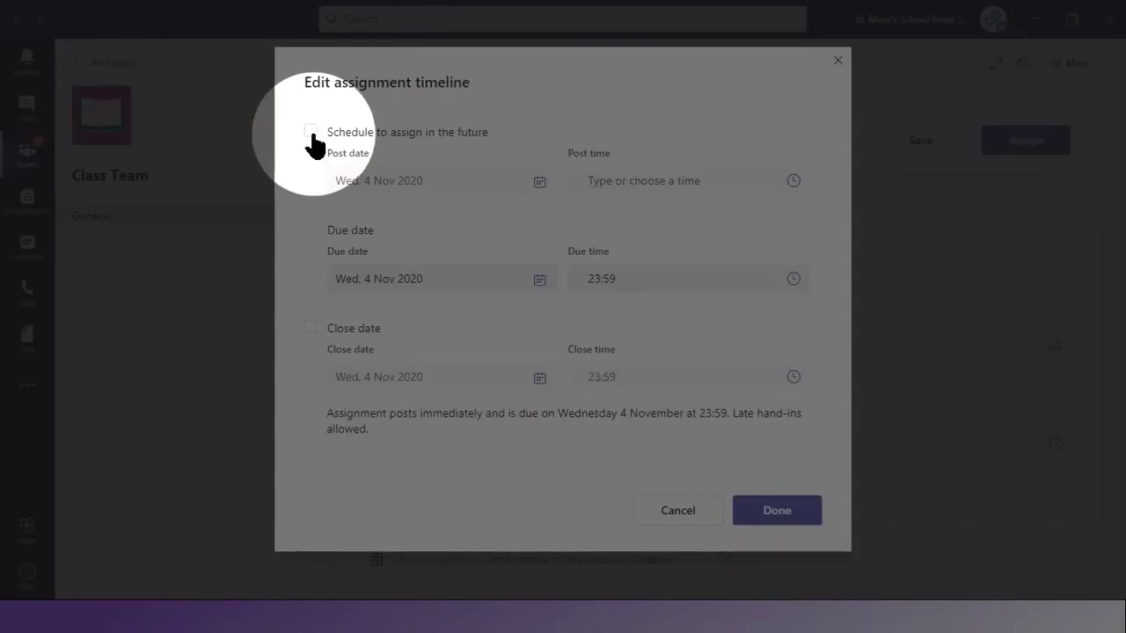
pyautogui.click(313, 133)
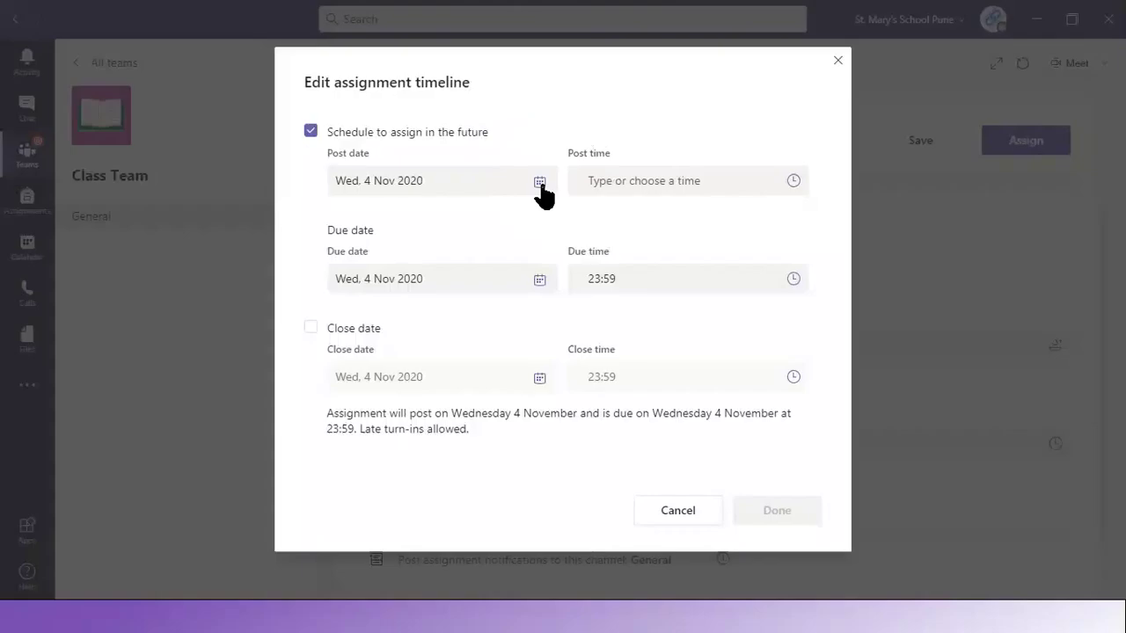
pyautogui.click(540, 183)
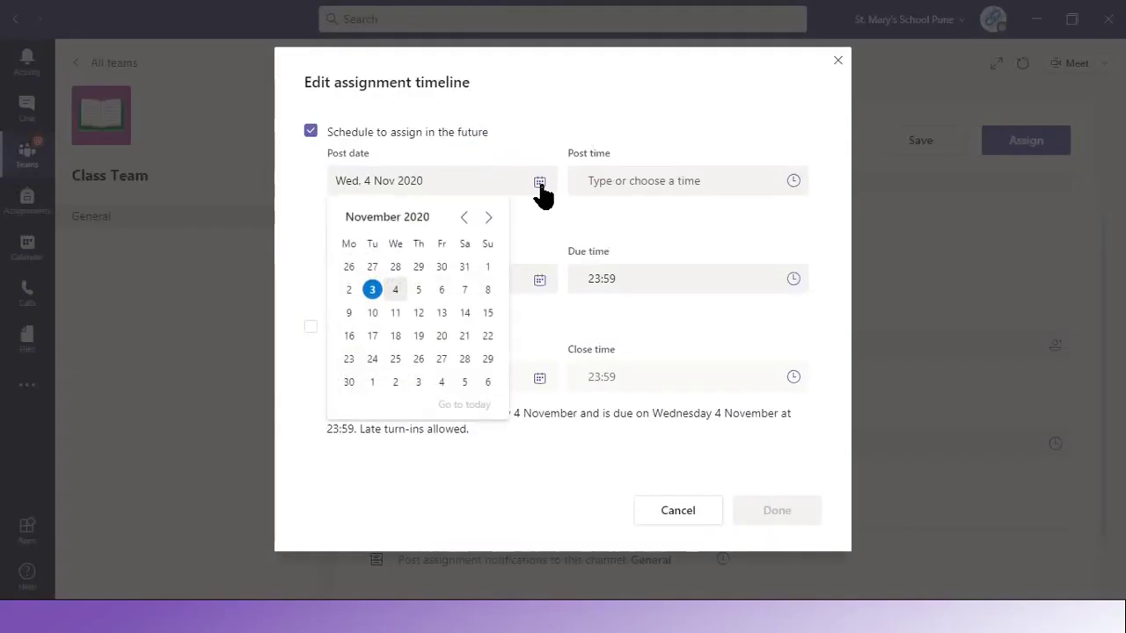
pyautogui.click(373, 291)
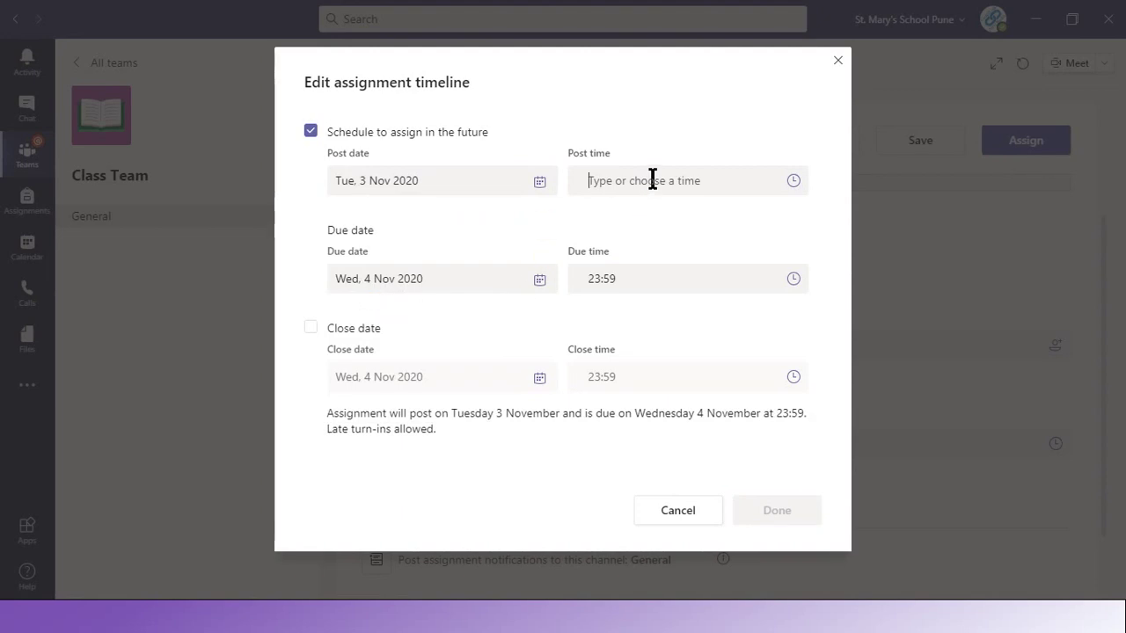
pyautogui.write('17:')
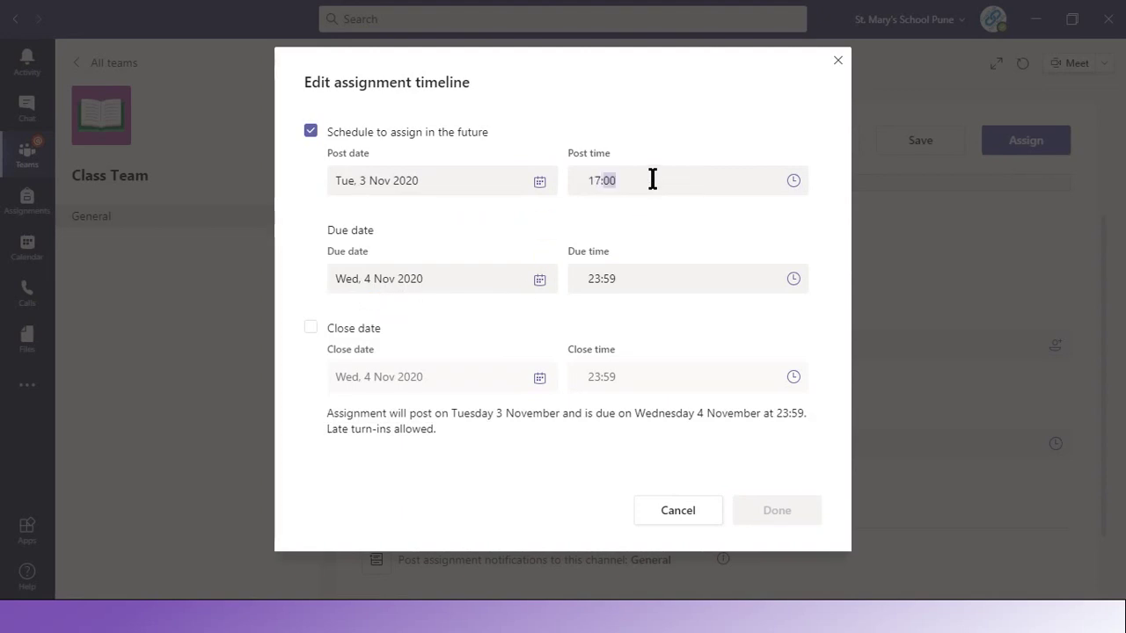
pyautogui.write('59')
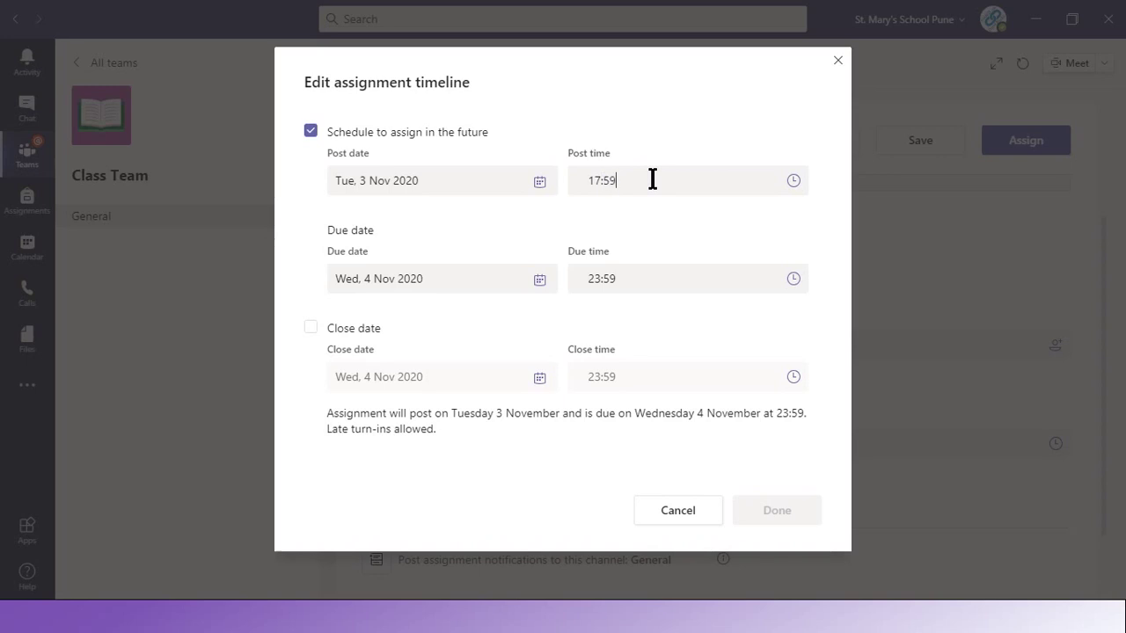
# Set the due date to 3 November 2020 at 17:59
pyautogui.click(539, 280)
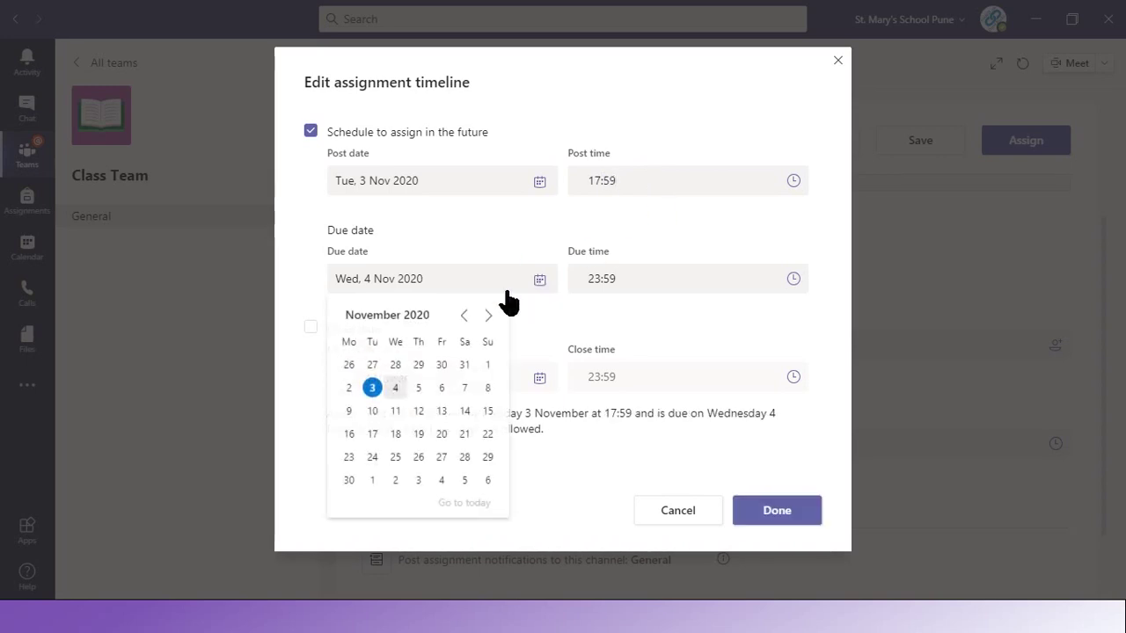
pyautogui.click(370, 389)
pyautogui.click(645, 281)
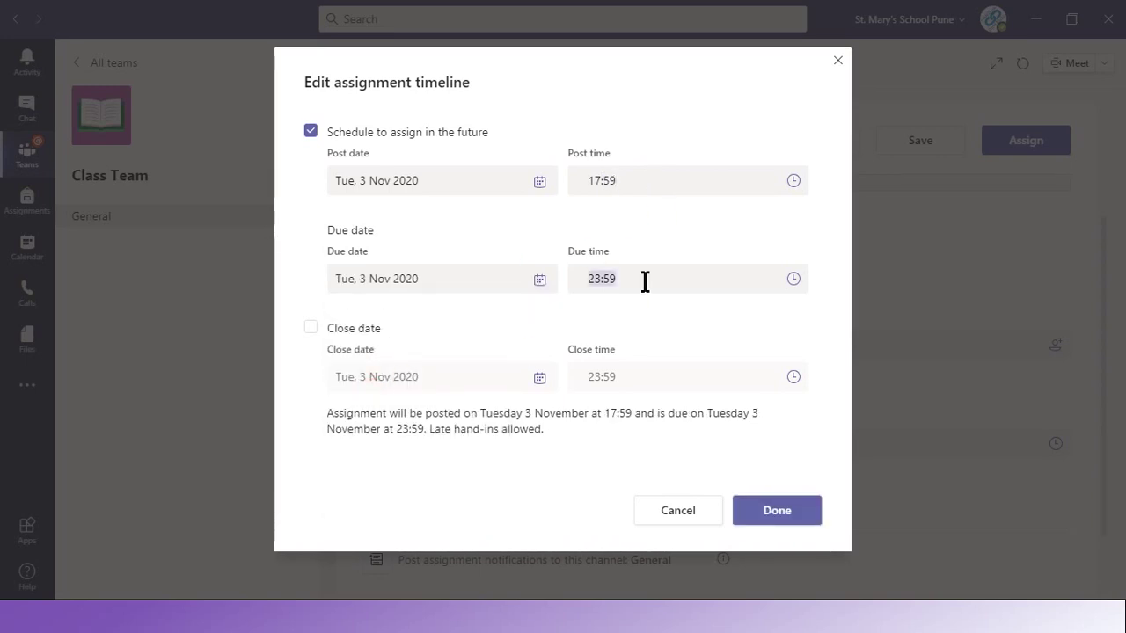
pyautogui.write('17:5')
pyautogui.write('9')
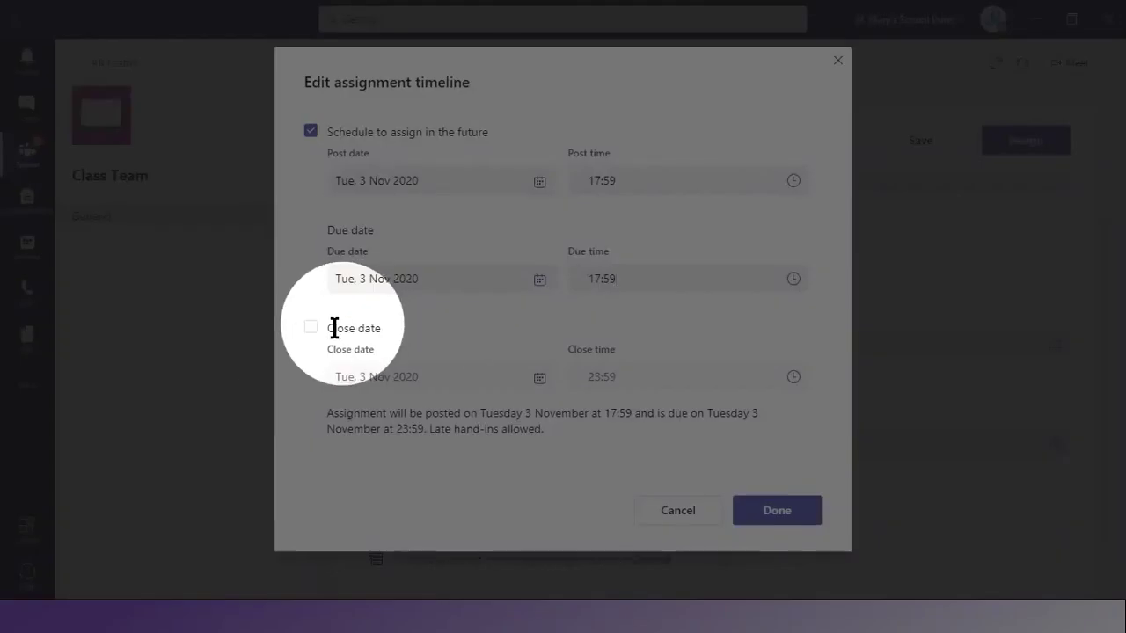
# Enable a close date with the close time set to 18:00
pyautogui.click(308, 329)
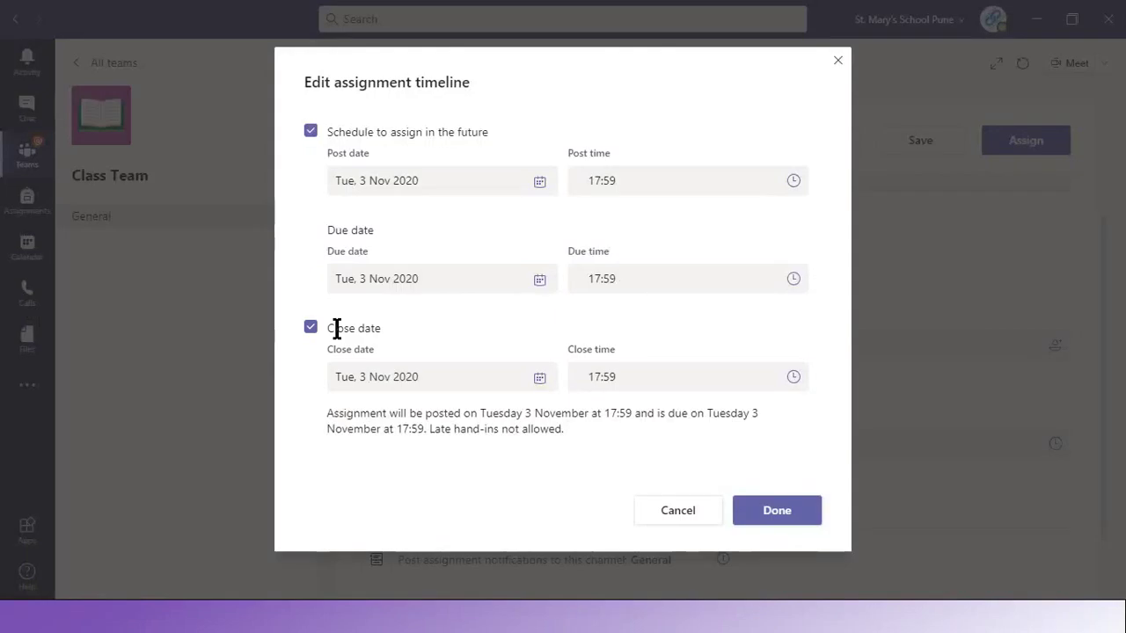
pyautogui.click(626, 381)
pyautogui.click(625, 381)
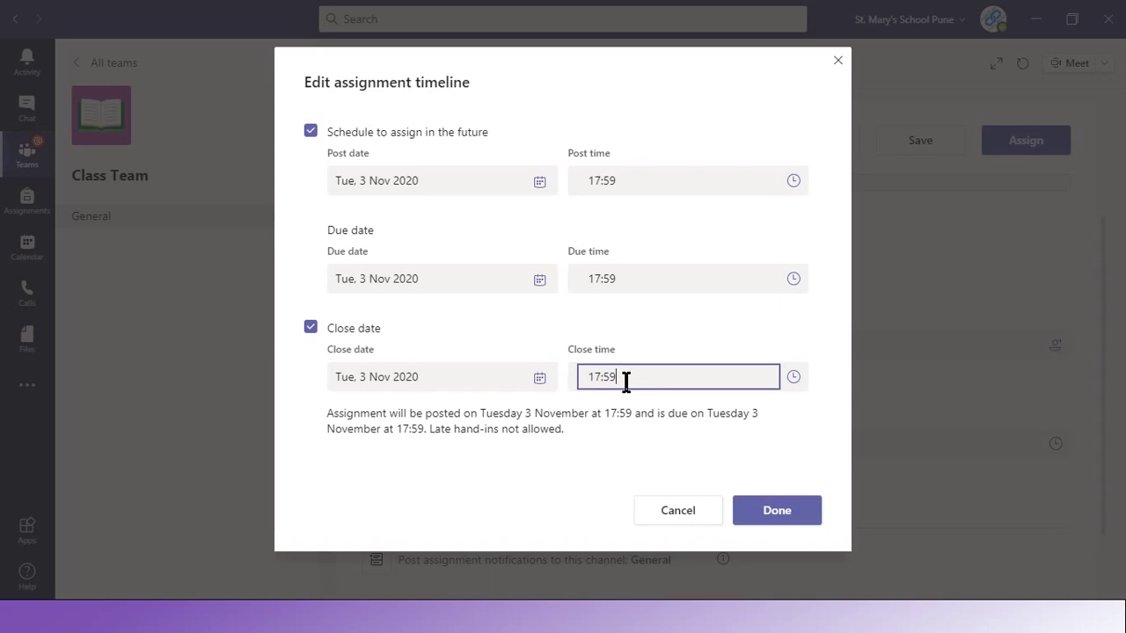
pyautogui.press('BackSpace')
pyautogui.write('18:00')
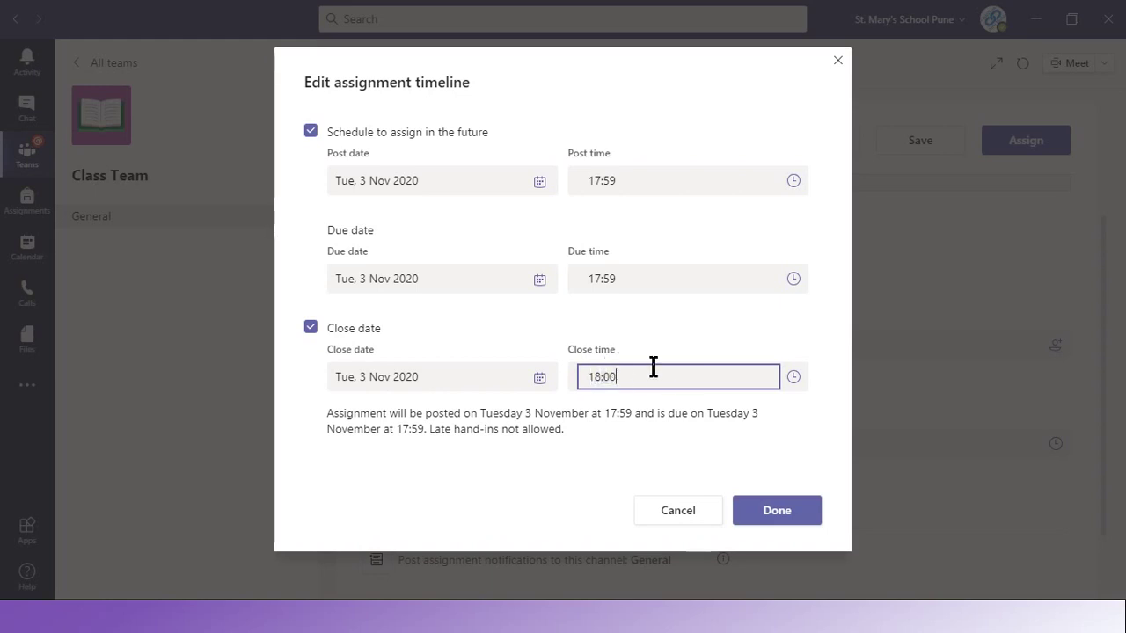
pyautogui.click(631, 368)
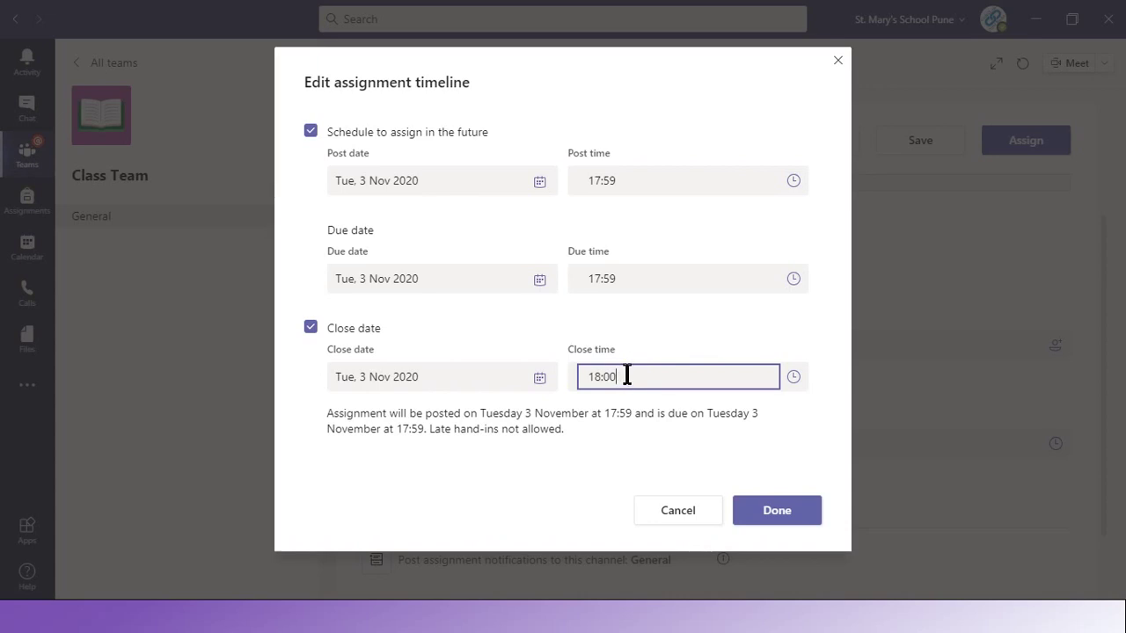
pyautogui.click(626, 365)
# Schedule the Answers assignment and open the Sample Team Notebook with sections and pages listed
pyautogui.click(765, 506)
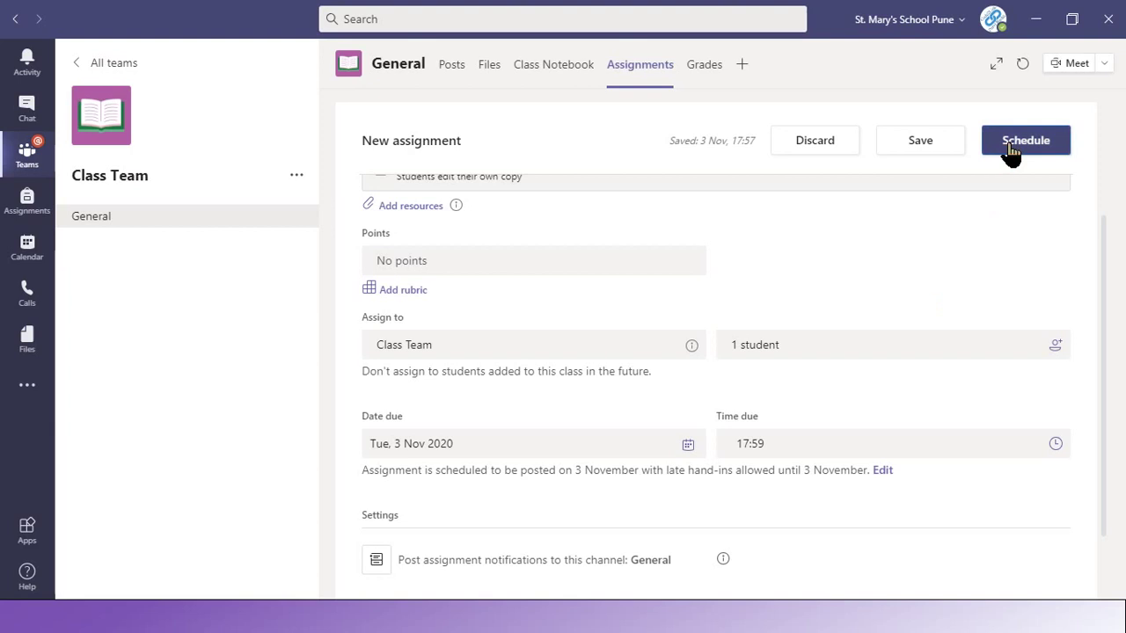
pyautogui.click(1013, 145)
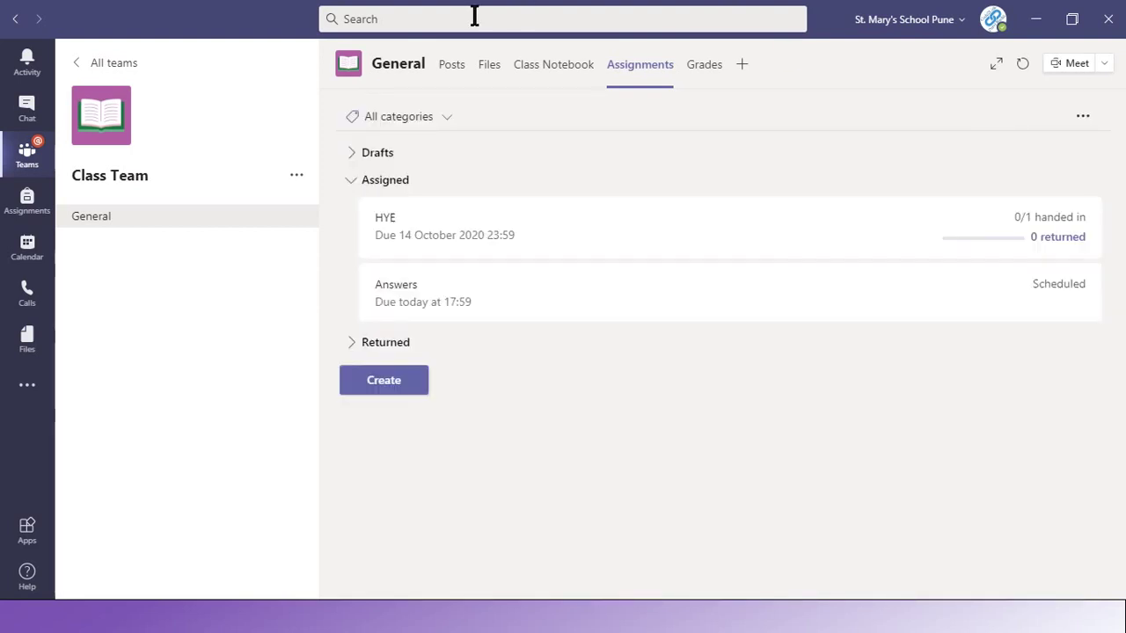
pyautogui.click(551, 72)
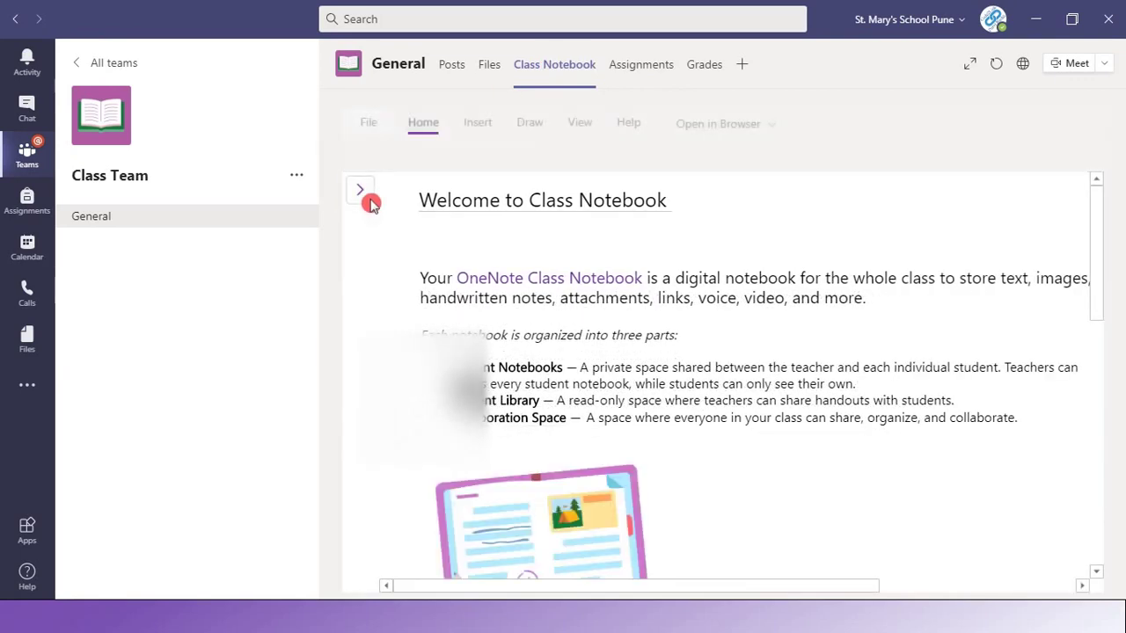
pyautogui.click(360, 190)
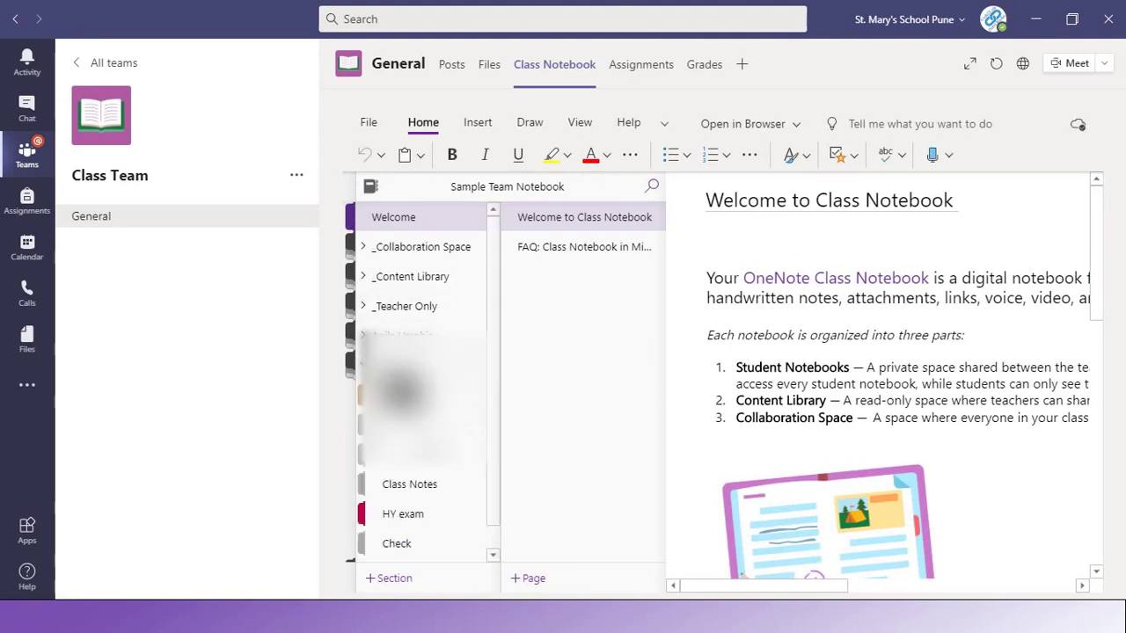
# Select the HY exam section and open its Answers to HYE paper page
pyautogui.scroll(-1, 404, 475)
pyautogui.click(403, 486)
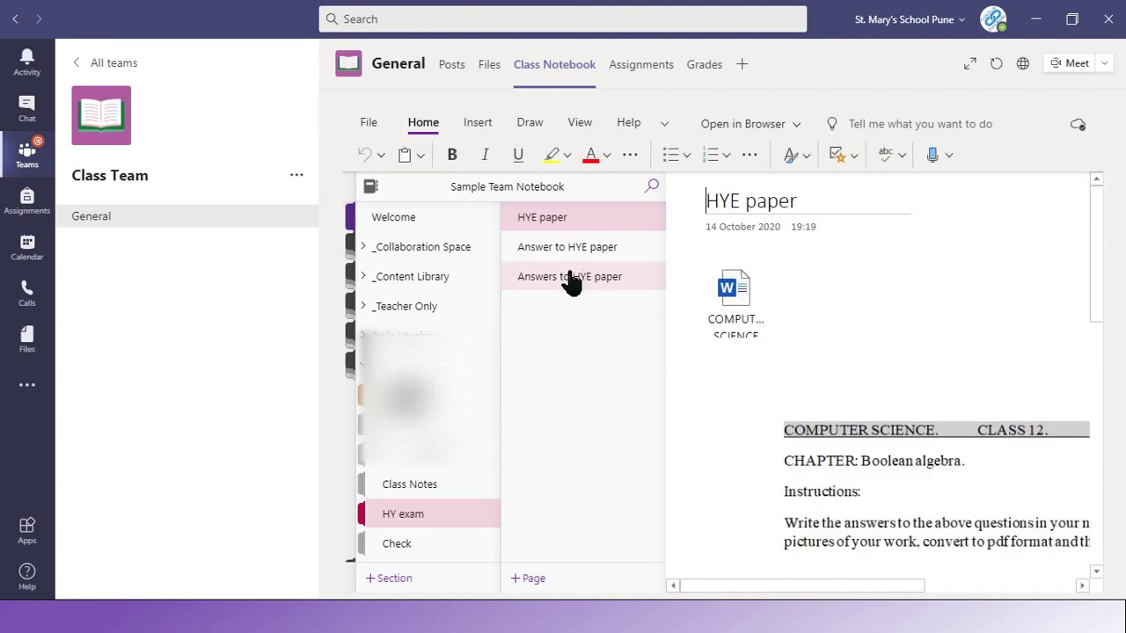
pyautogui.click(602, 279)
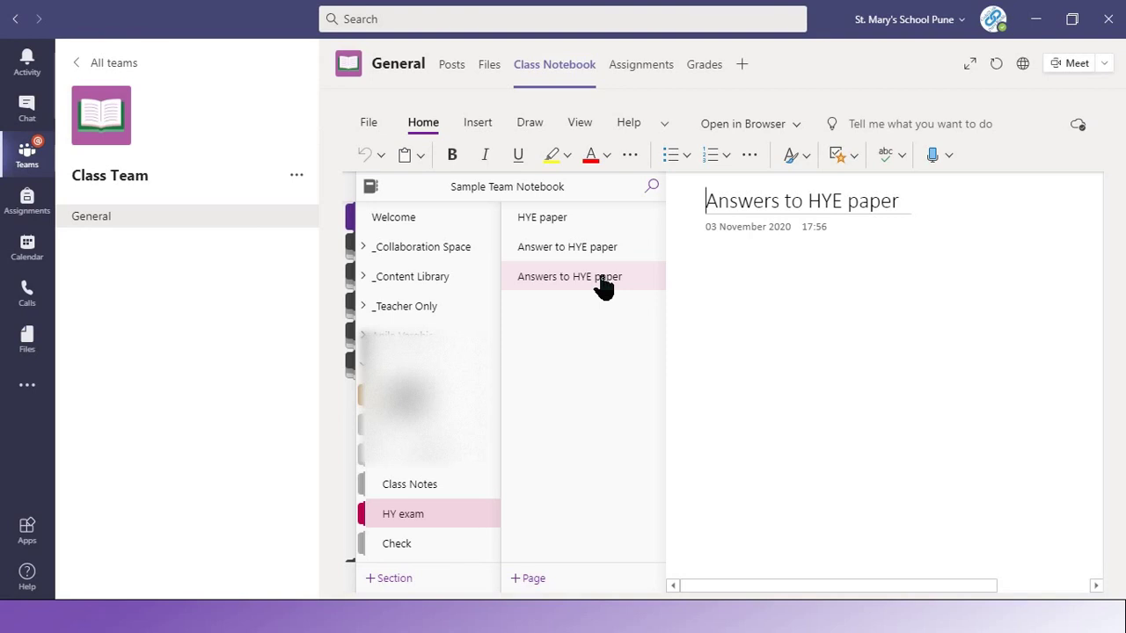
pyautogui.moveTo(721, 278)
pyautogui.mouseDown()
pyautogui.moveTo(806, 279)
pyautogui.moveTo(578, 283)
pyautogui.mouseUp()
pyautogui.click(576, 284)
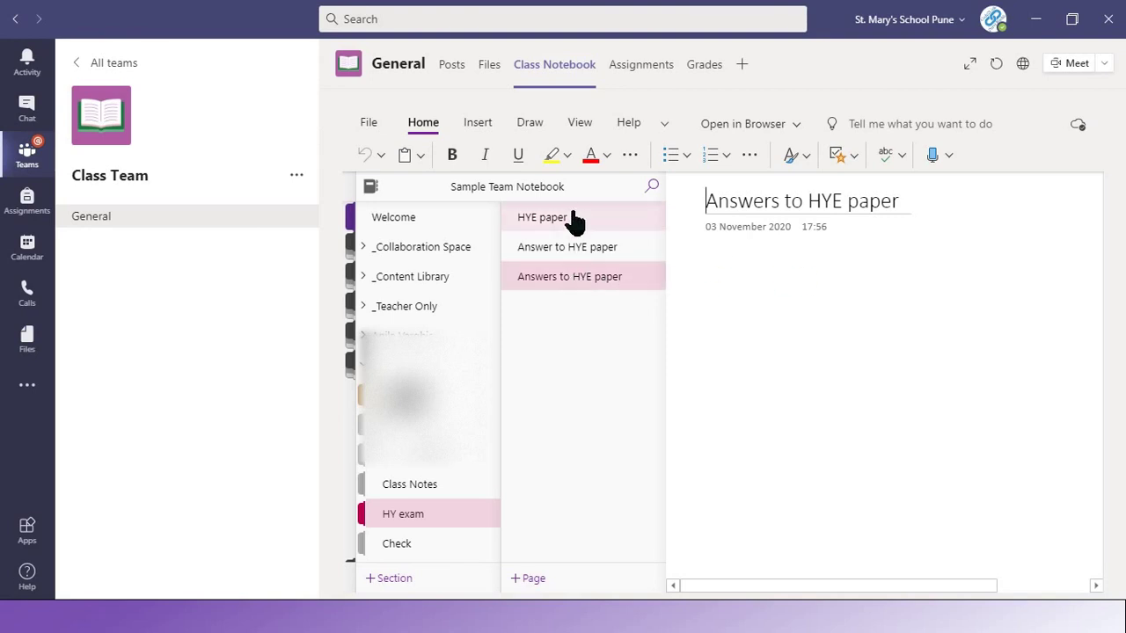
pyautogui.moveTo(574, 222)
pyautogui.mouseDown()
pyautogui.moveTo(573, 188)
pyautogui.moveTo(618, 118)
pyautogui.moveTo(660, 123)
pyautogui.moveTo(634, 154)
pyautogui.mouseUp()
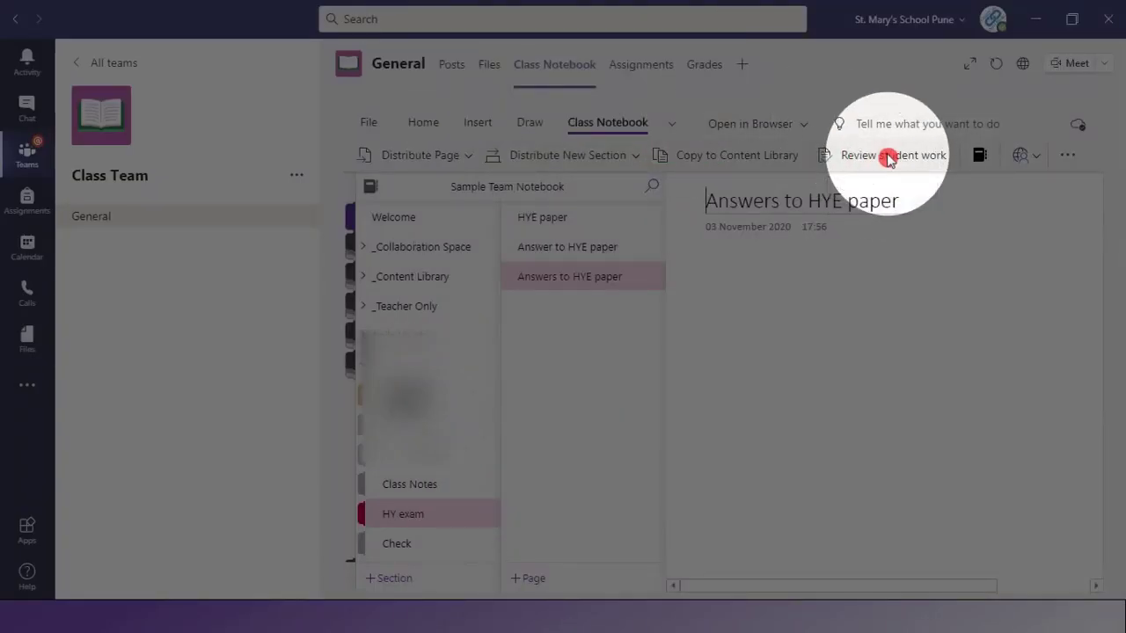
# Review student work for the HY exam section's HYE paper page to list its students
pyautogui.click(891, 156)
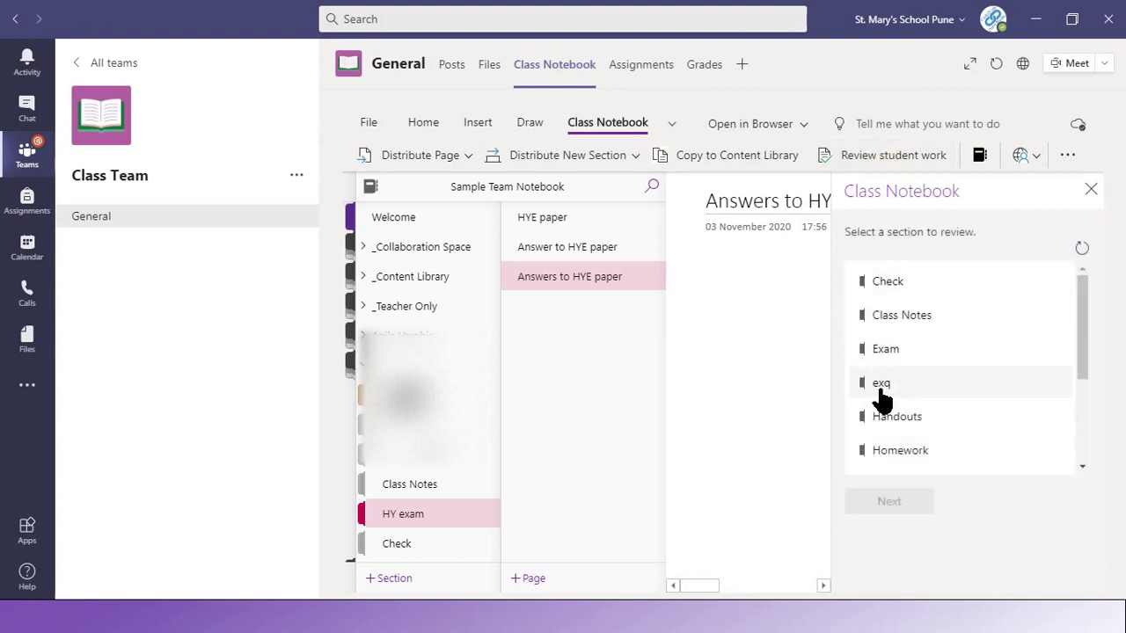
pyautogui.scroll(-3, 883, 421)
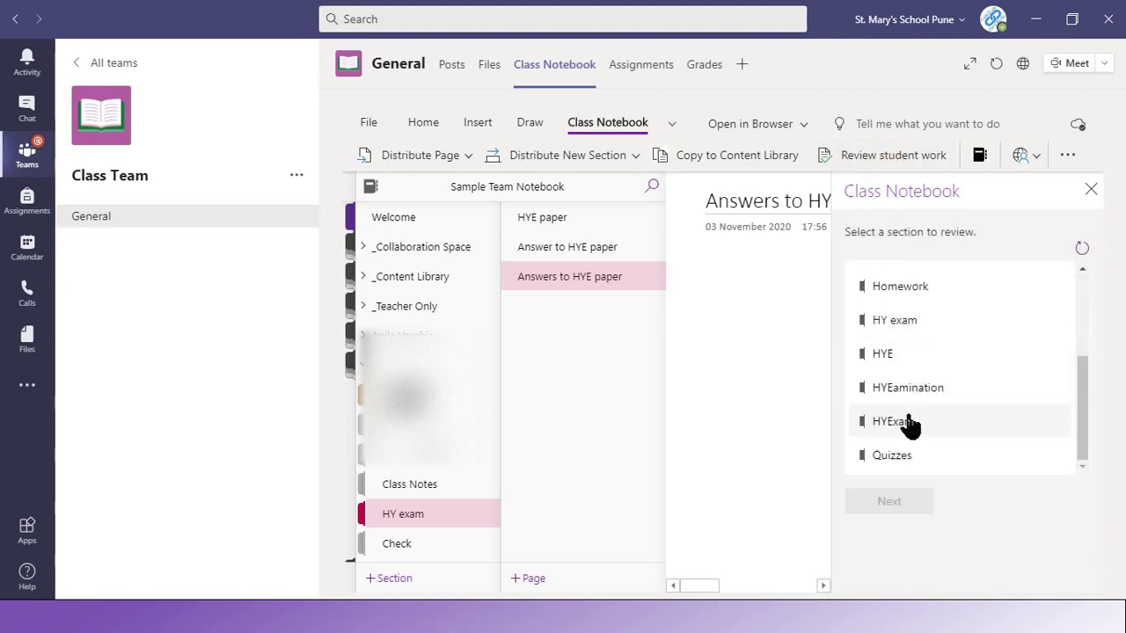
pyautogui.click(884, 324)
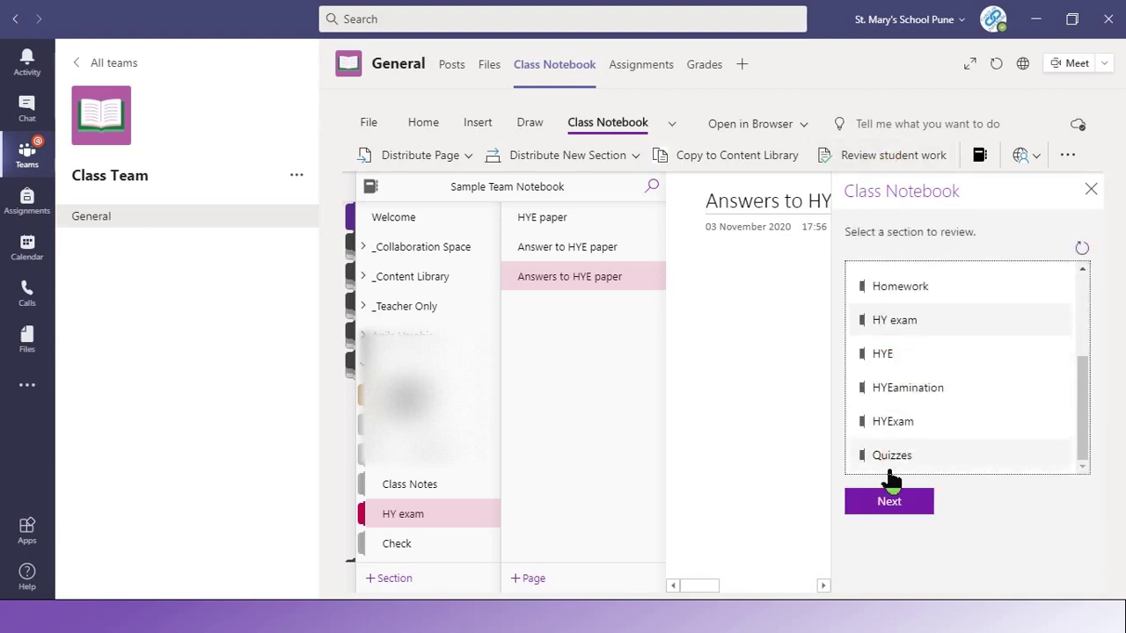
pyautogui.click(888, 514)
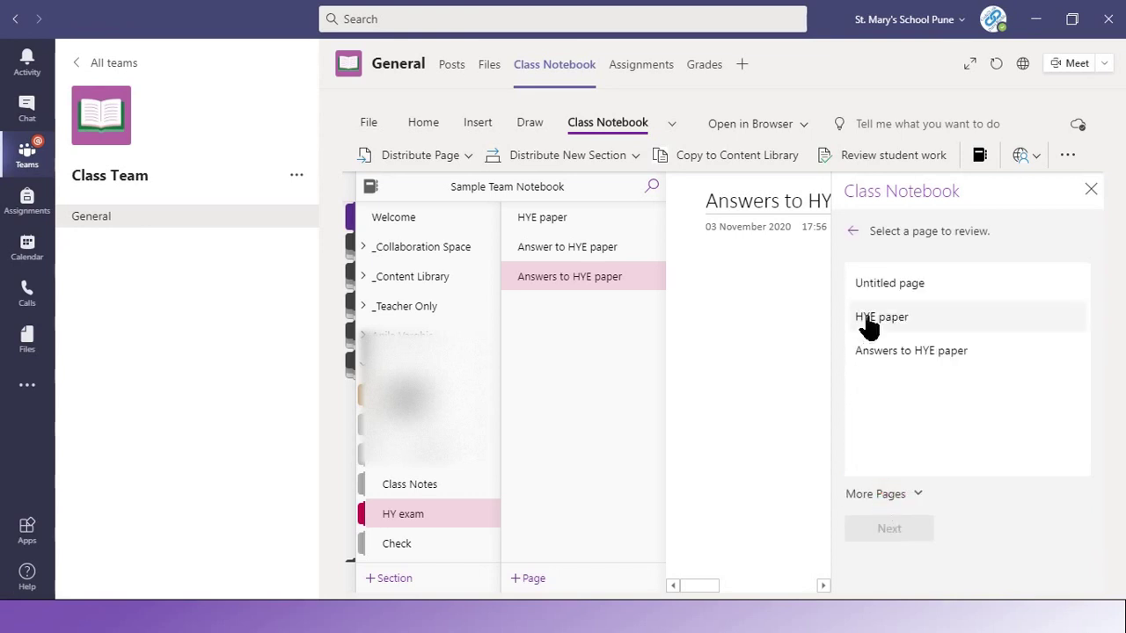
pyautogui.click(866, 328)
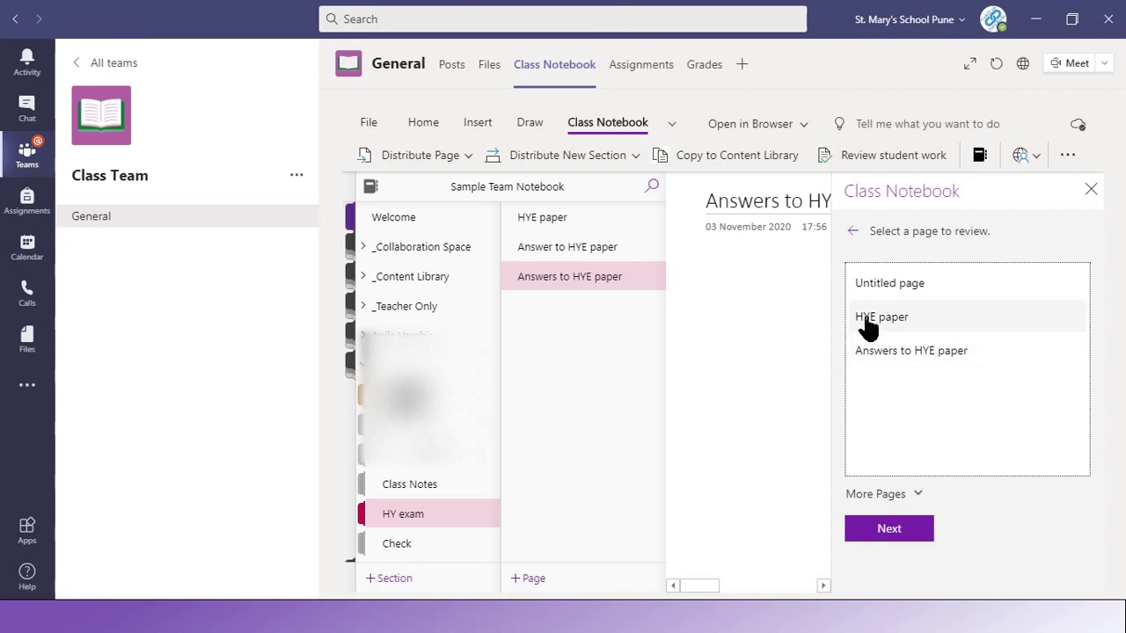
pyautogui.click(878, 535)
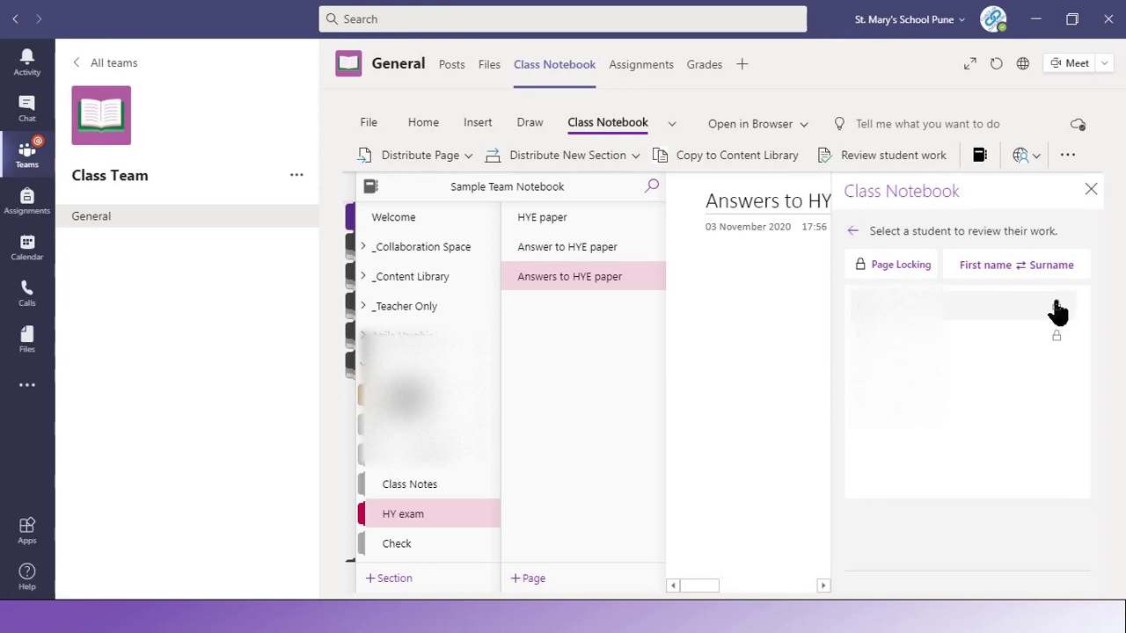
# Switch the student-work review to the Answers to HYE paper page, showing its single student
pyautogui.moveTo(968, 306)
pyautogui.click(1047, 356)
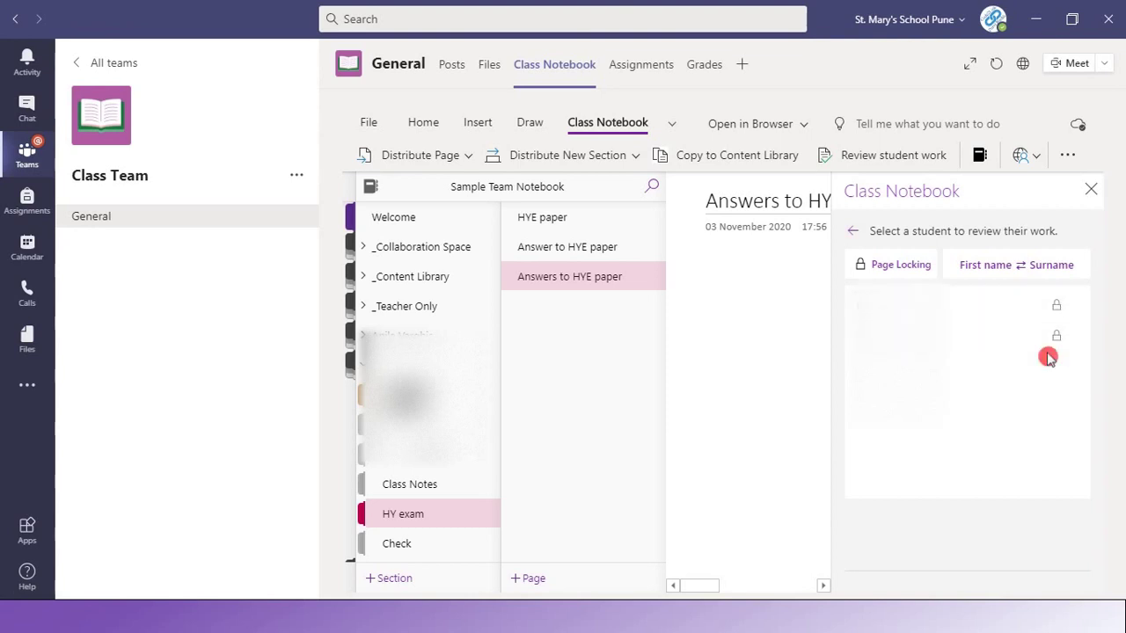
pyautogui.click(680, 265)
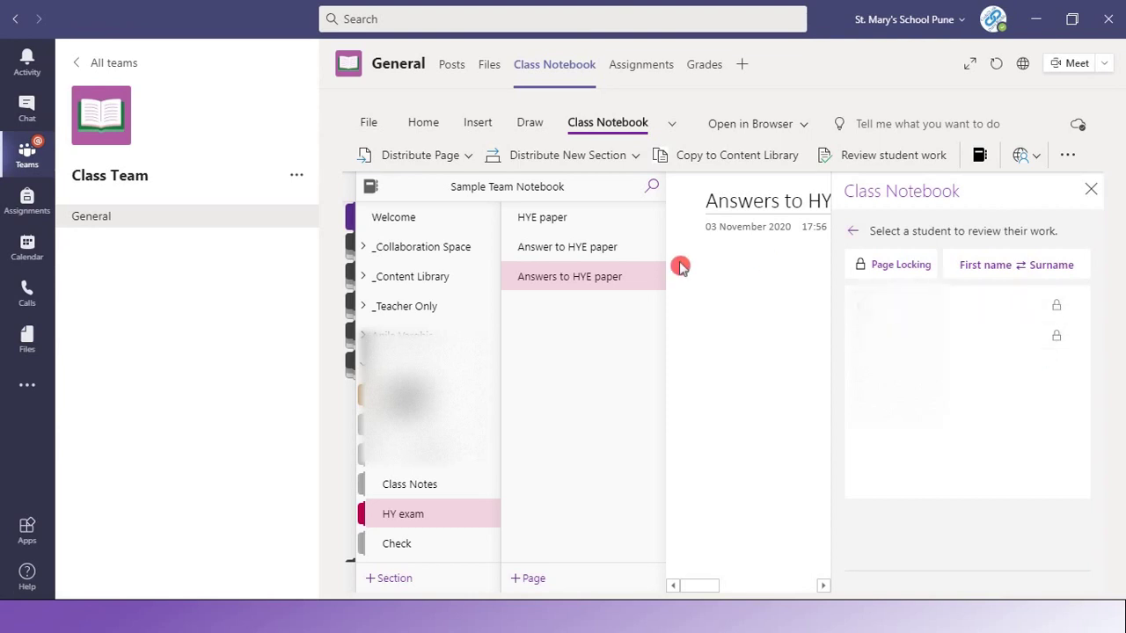
pyautogui.click(542, 283)
pyautogui.click(854, 231)
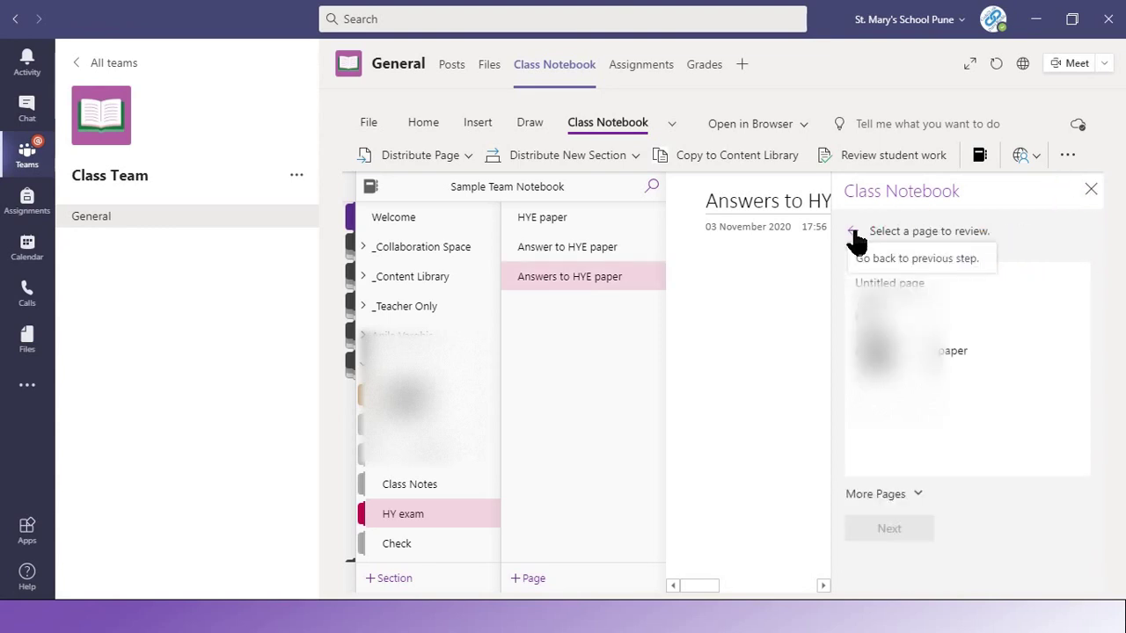
pyautogui.click(880, 353)
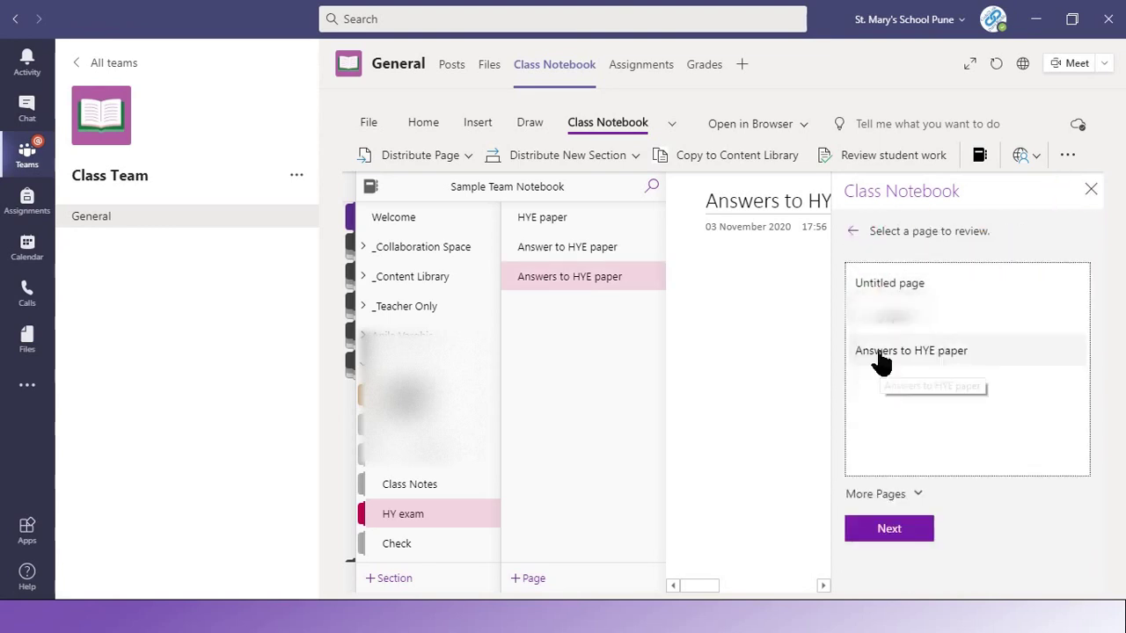
pyautogui.click(887, 539)
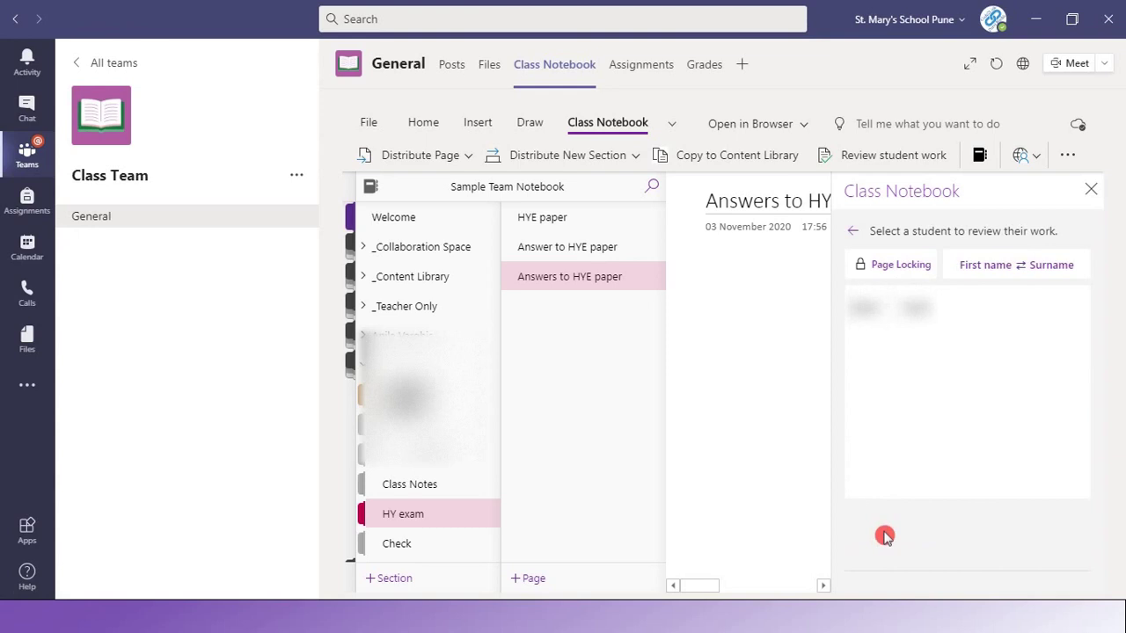
pyautogui.click(1054, 318)
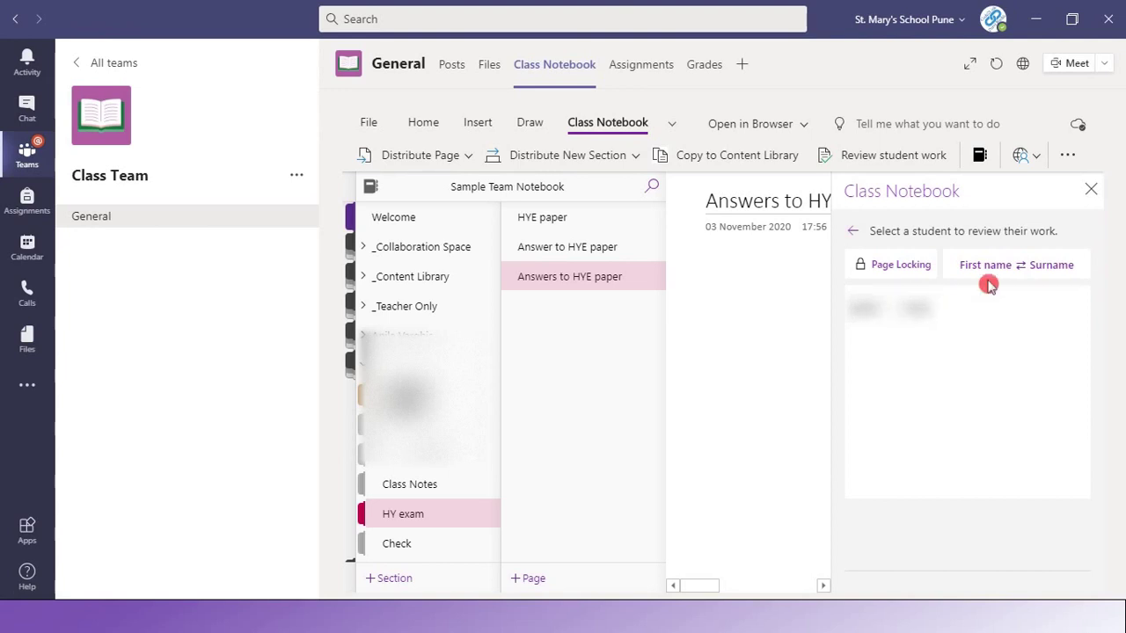
# Apply page locking to all students for the Answers to HYE paper page
pyautogui.click(890, 264)
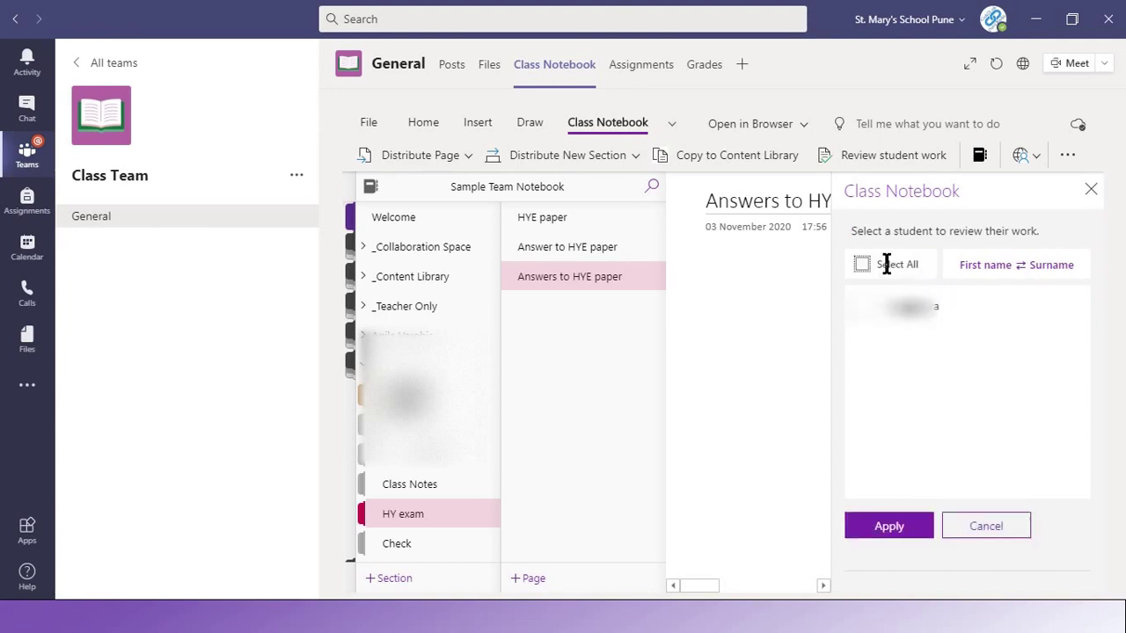
pyautogui.click(862, 265)
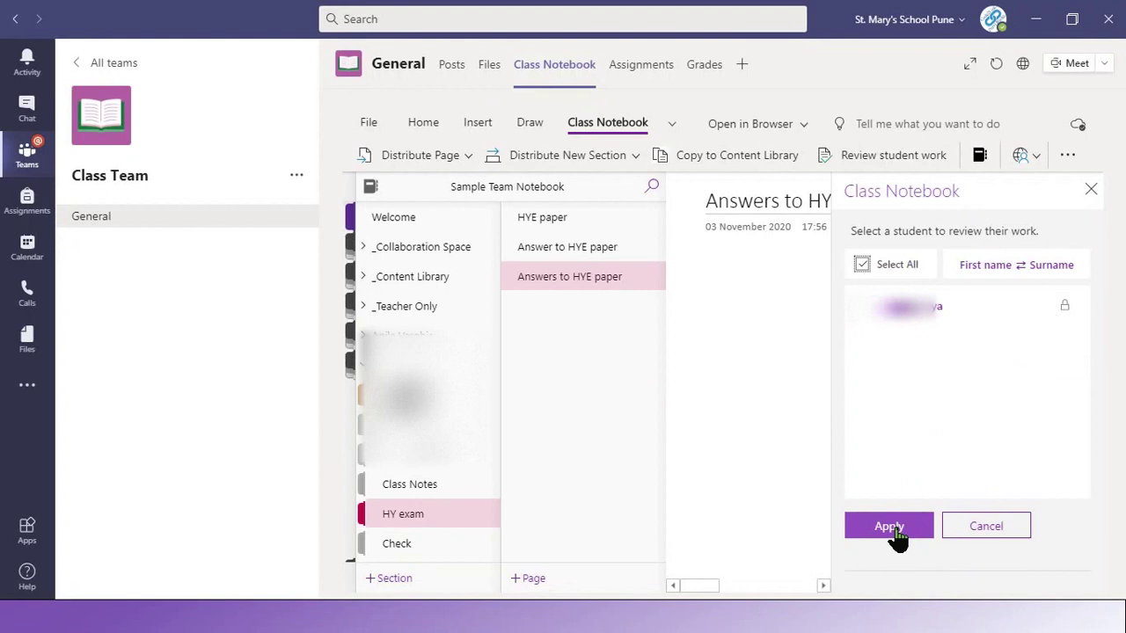
pyautogui.click(894, 532)
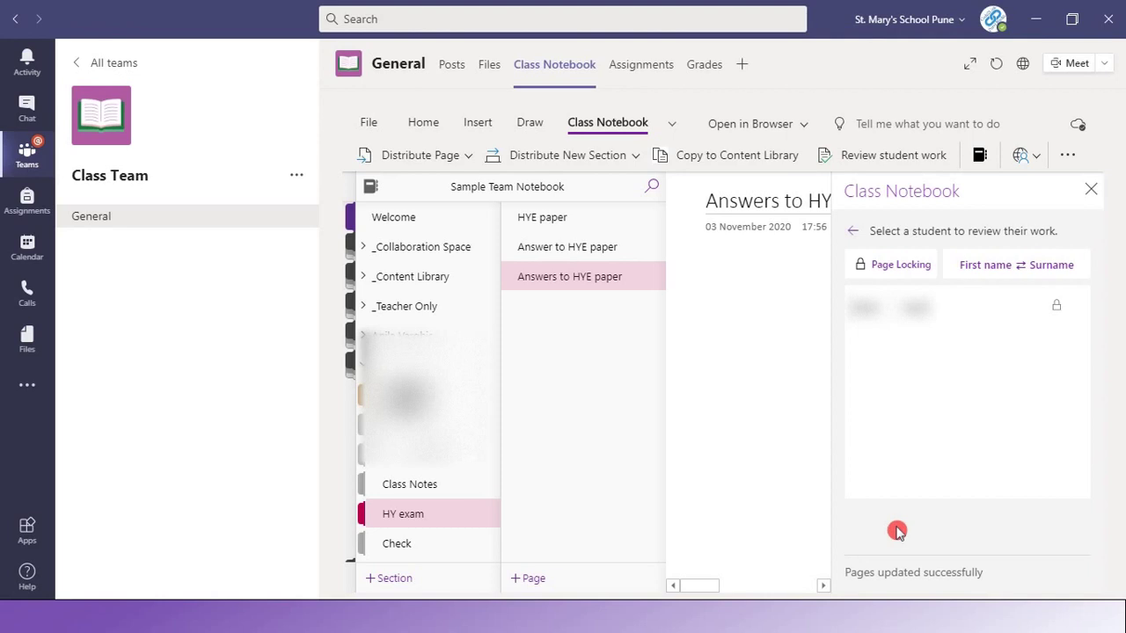
# Check in Chrome that the student's Answers to HYE paper page shows the lock warning, then return to Teams
pyautogui.hotkey('alt', 'Tab')
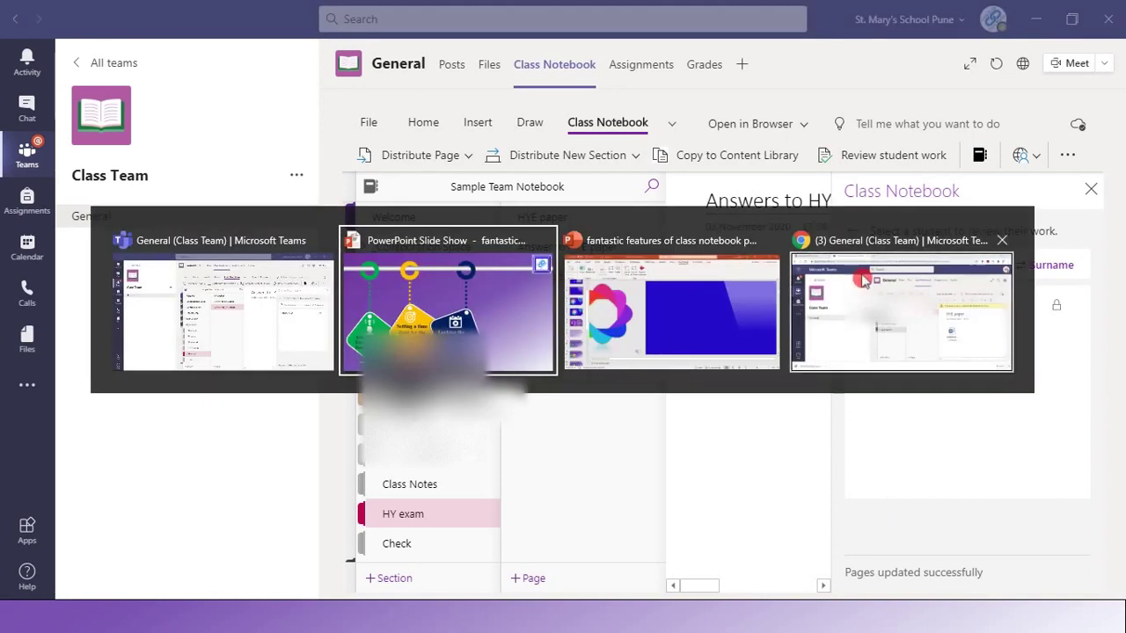
pyautogui.click(862, 382)
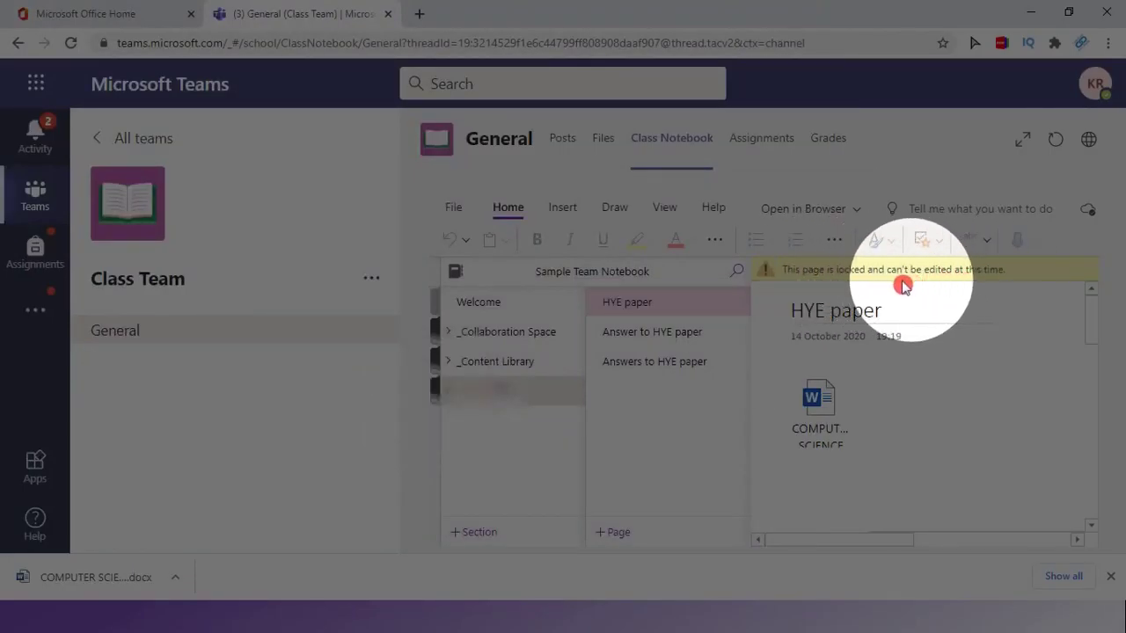
pyautogui.click(692, 364)
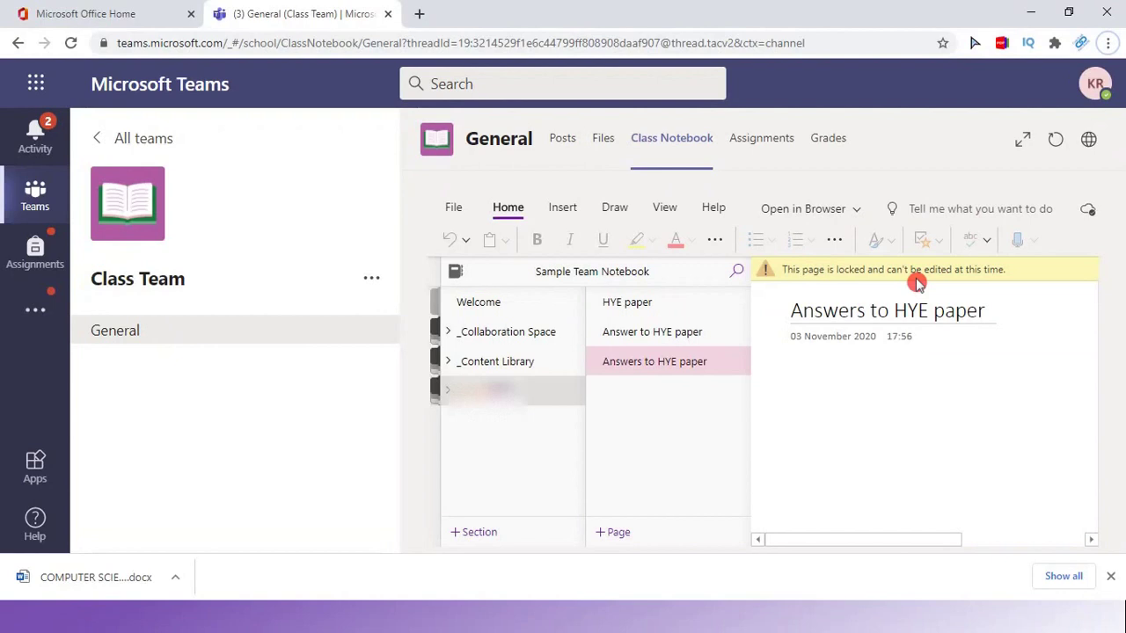
pyautogui.hotkey('alt', 'Tab')
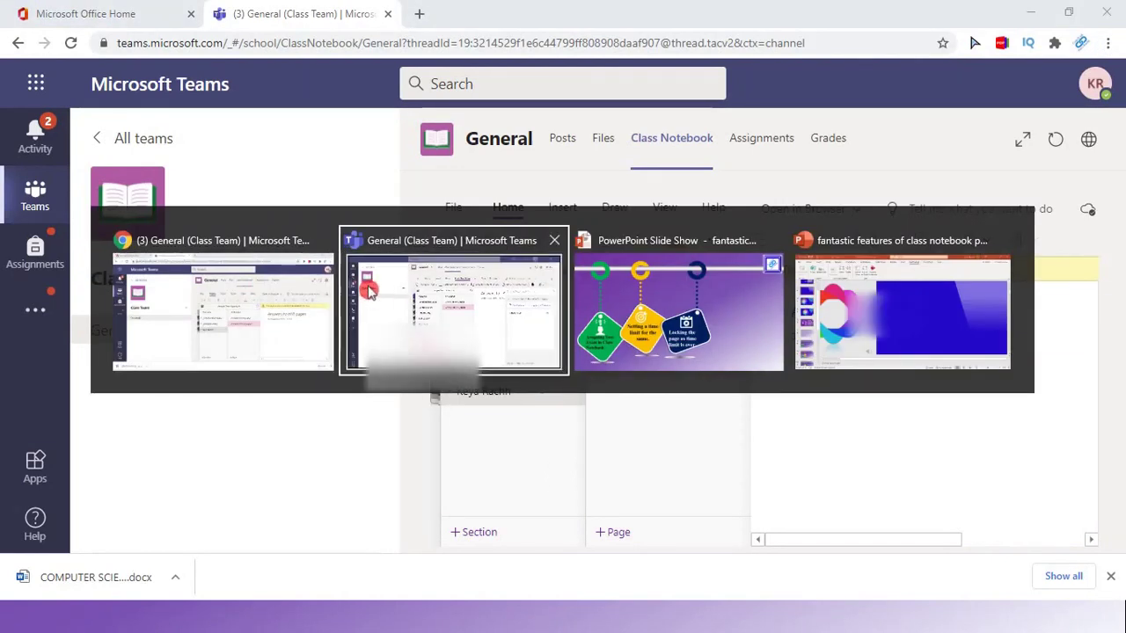
pyautogui.click(364, 293)
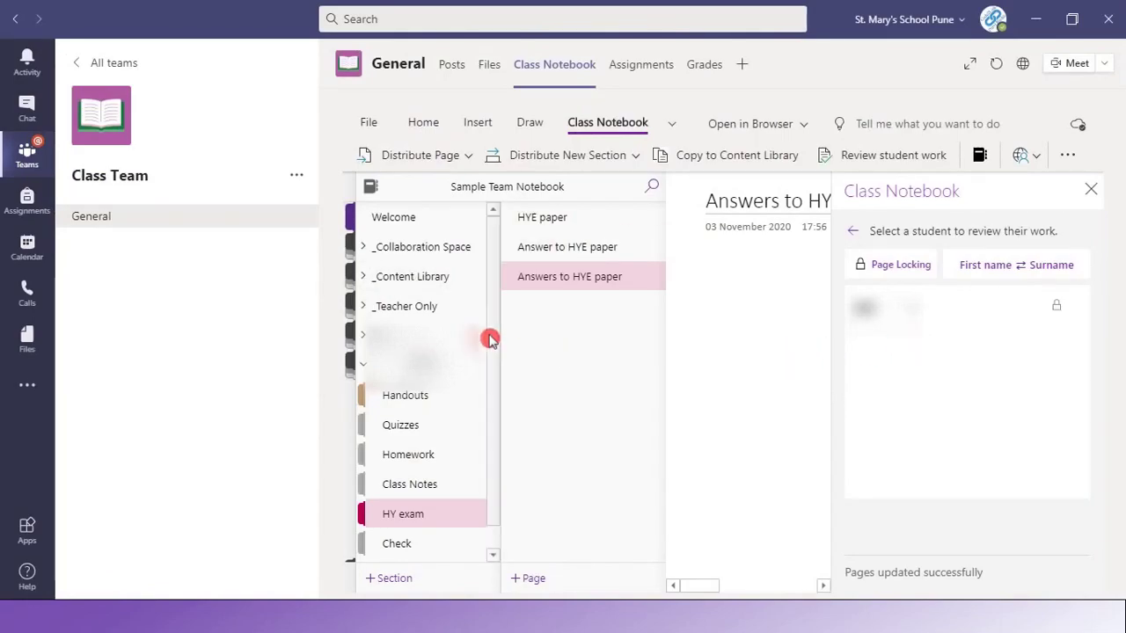
pyautogui.moveTo(429, 396)
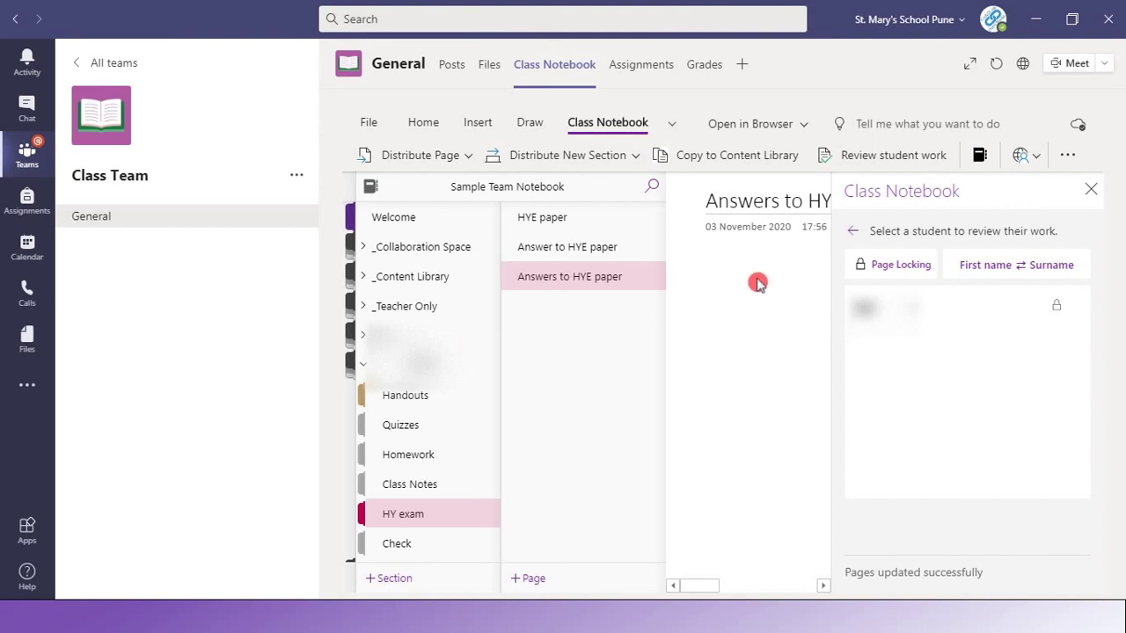
# Close the Review Student Work pane and expand the notebook's section and page navigation
pyautogui.click(1094, 190)
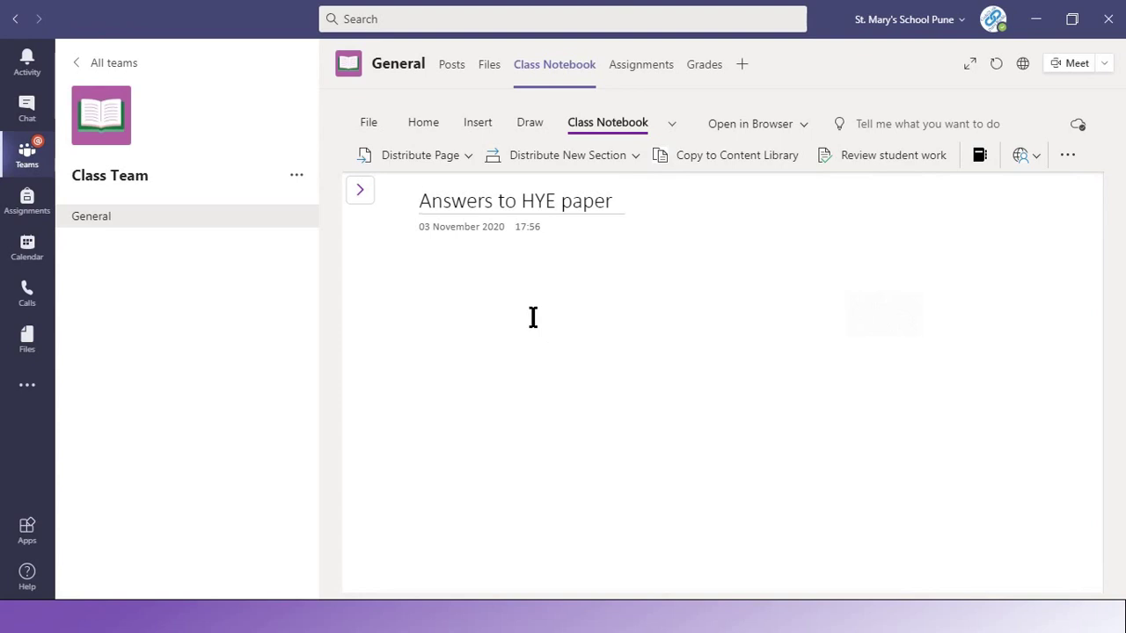
pyautogui.click(359, 190)
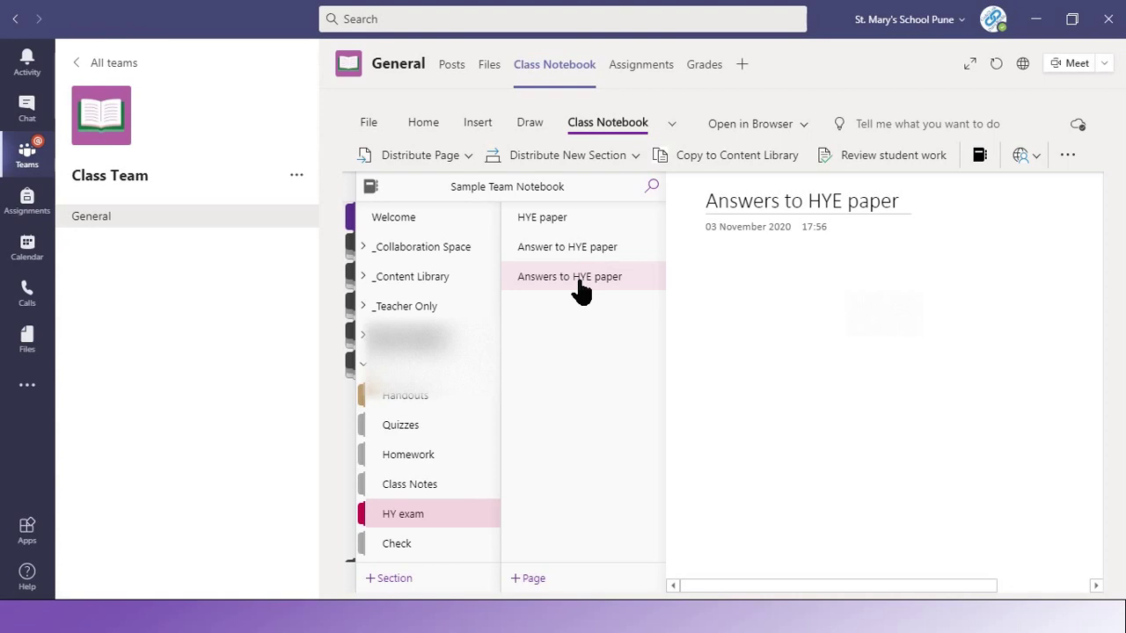
# Switch windows with Alt+Tab toward the PowerPoint class notebook slideshow
pyautogui.hotkey('alt', 'Tab')
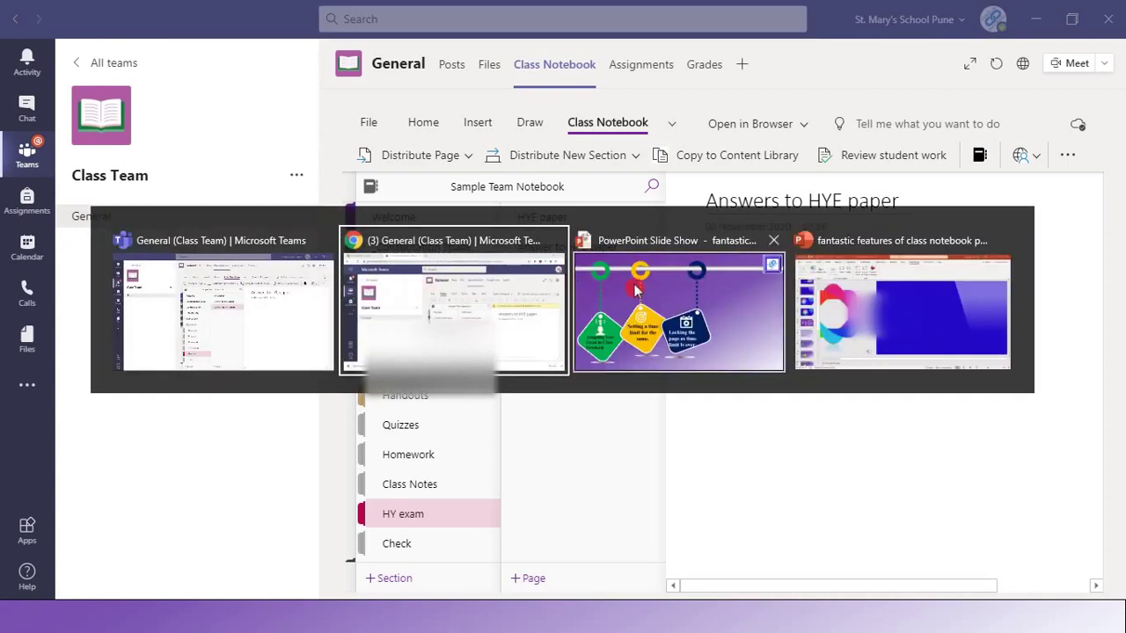